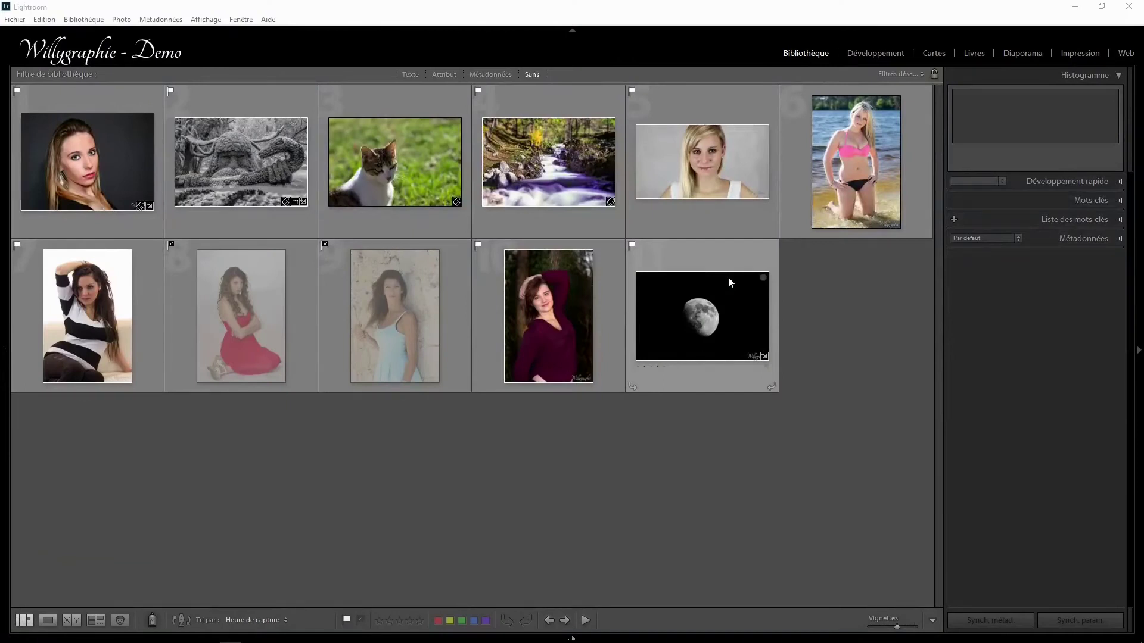
Select the blonde portrait and the other portraits, then open Keywording with Ctrl+K
left_click(680, 161)
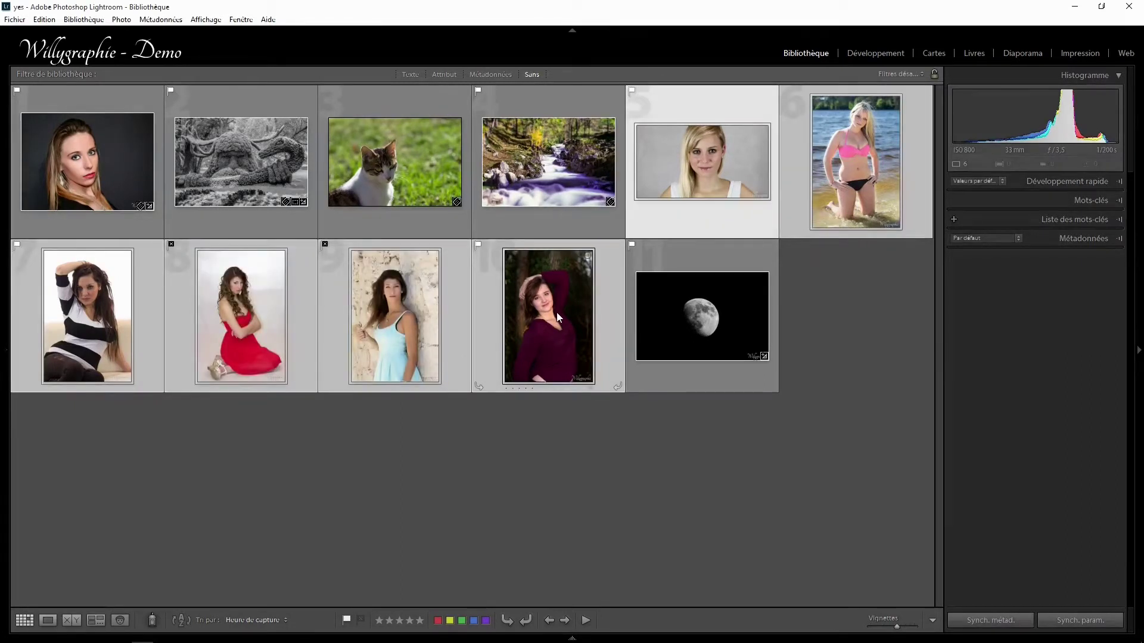
key("ctrl+k")
key("ctrl+k")
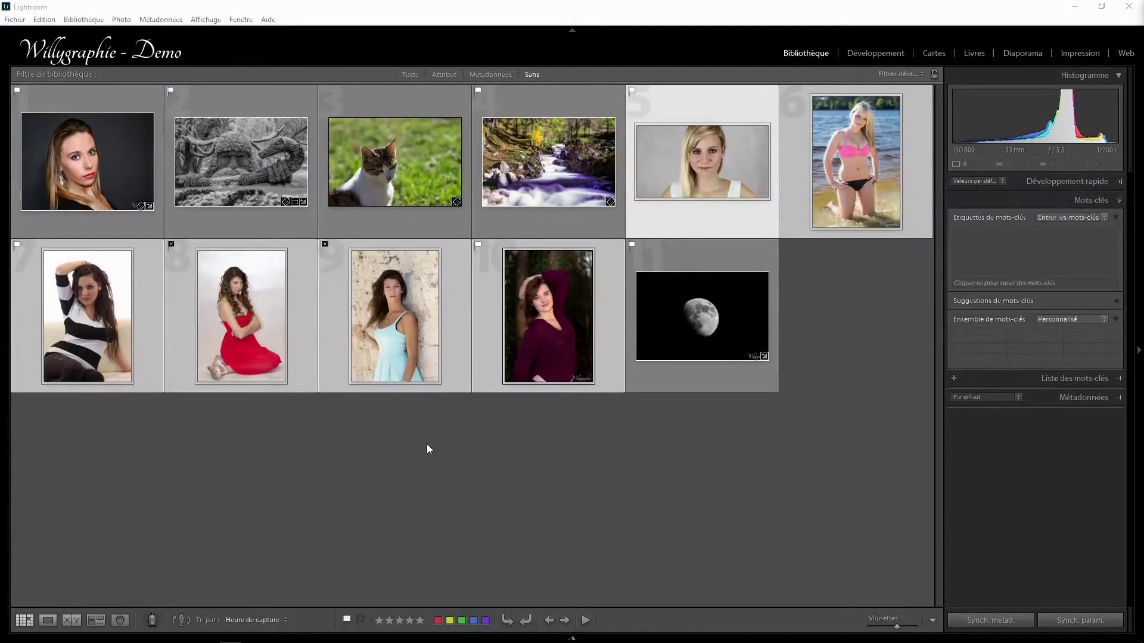
Tag the selected portraits with france, modèle and aquitaine, then deselect all photos
left_click(984, 284)
type("fr")
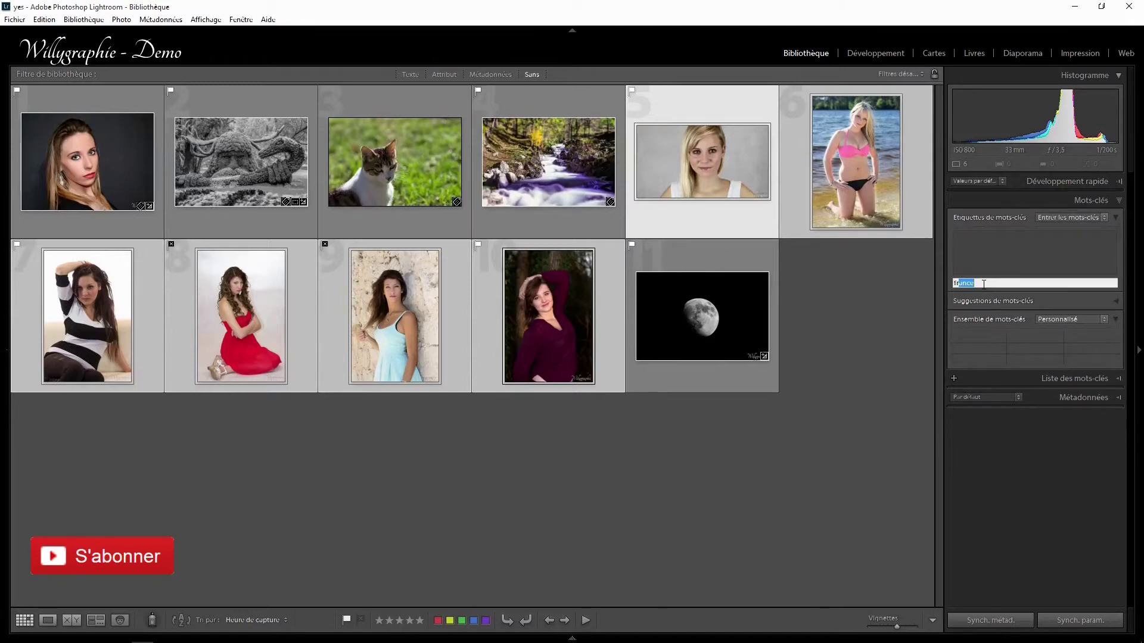
type("ance")
key("Return")
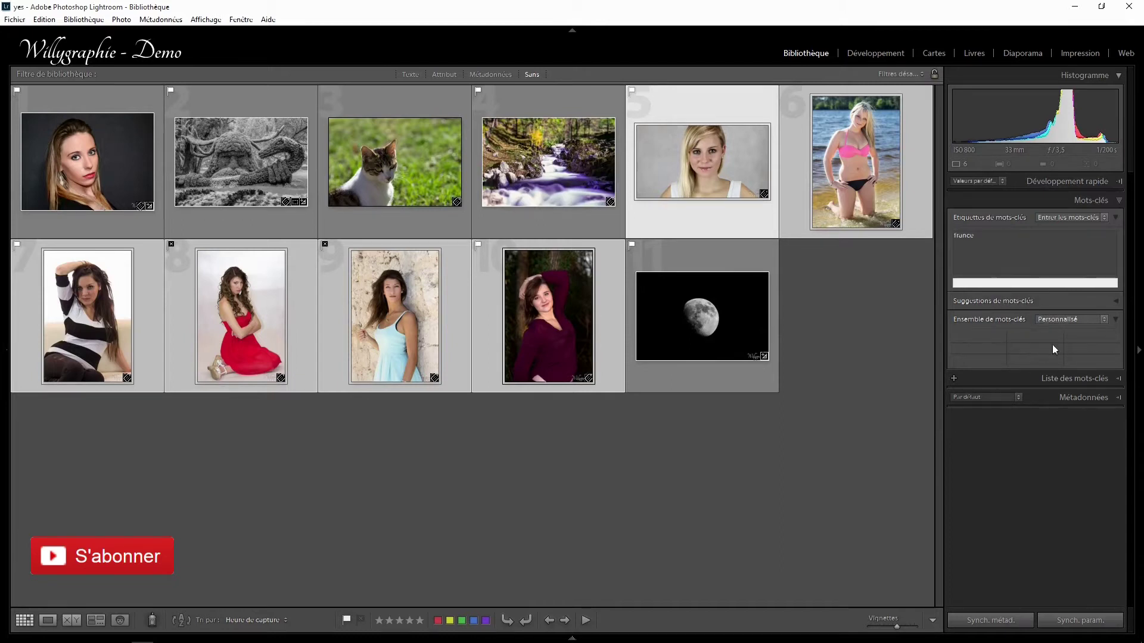
left_click(1114, 298)
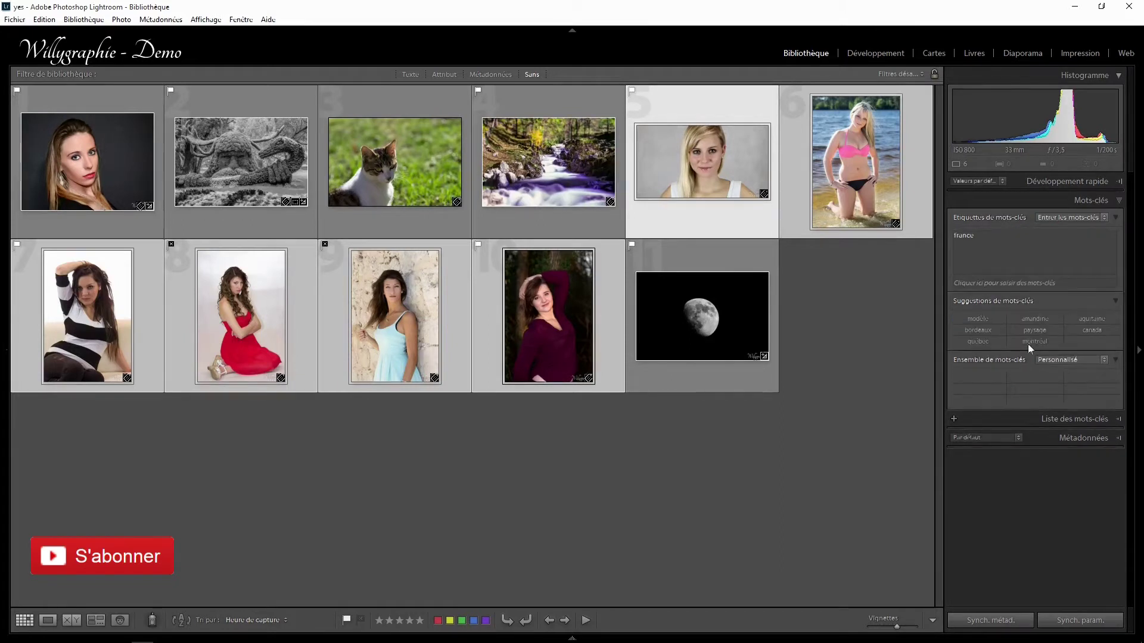
left_click(977, 320)
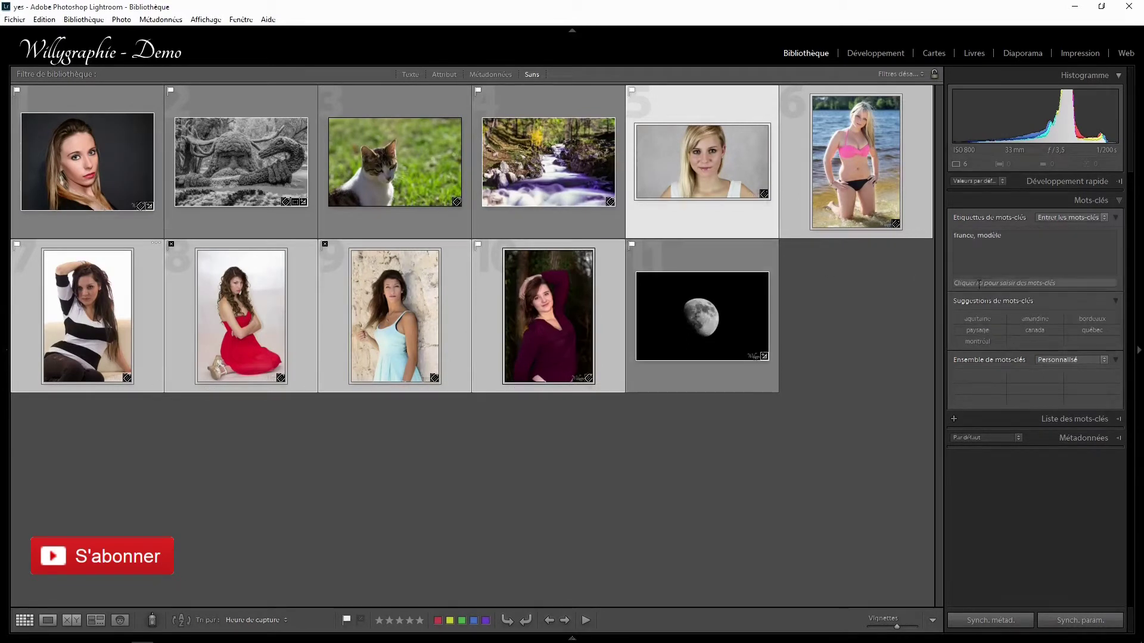
left_click(978, 319)
left_click(848, 324)
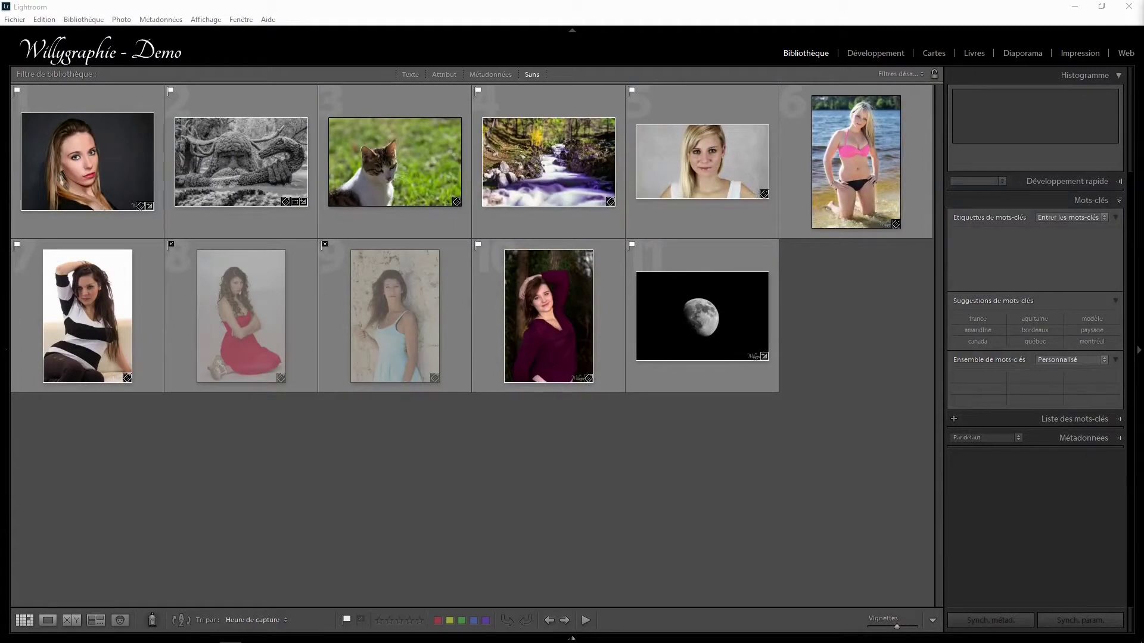
mouse_move(394, 166)
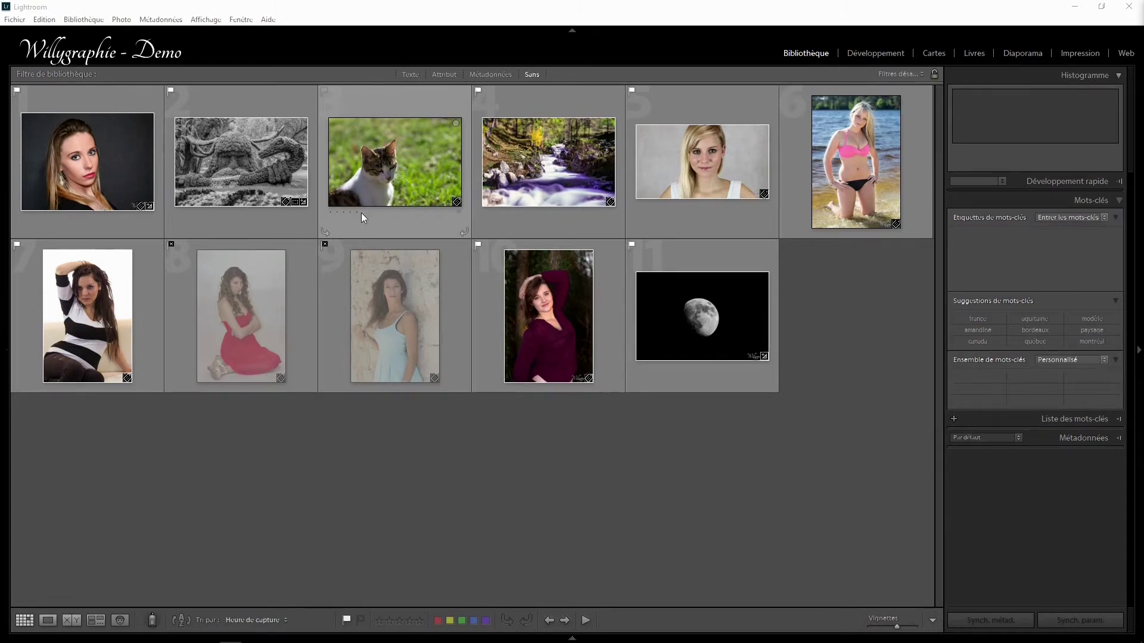
Rate photos: cat 5, river 3, beach and striped-top 5, red dress 4, sculpture 1
left_click(354, 213)
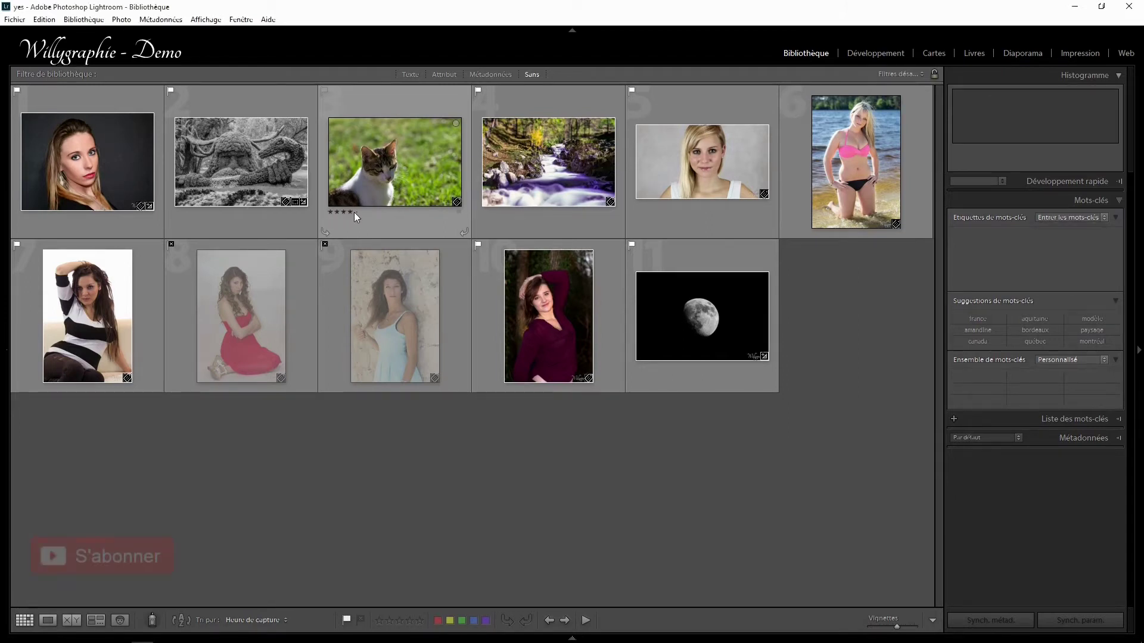
left_click(497, 212)
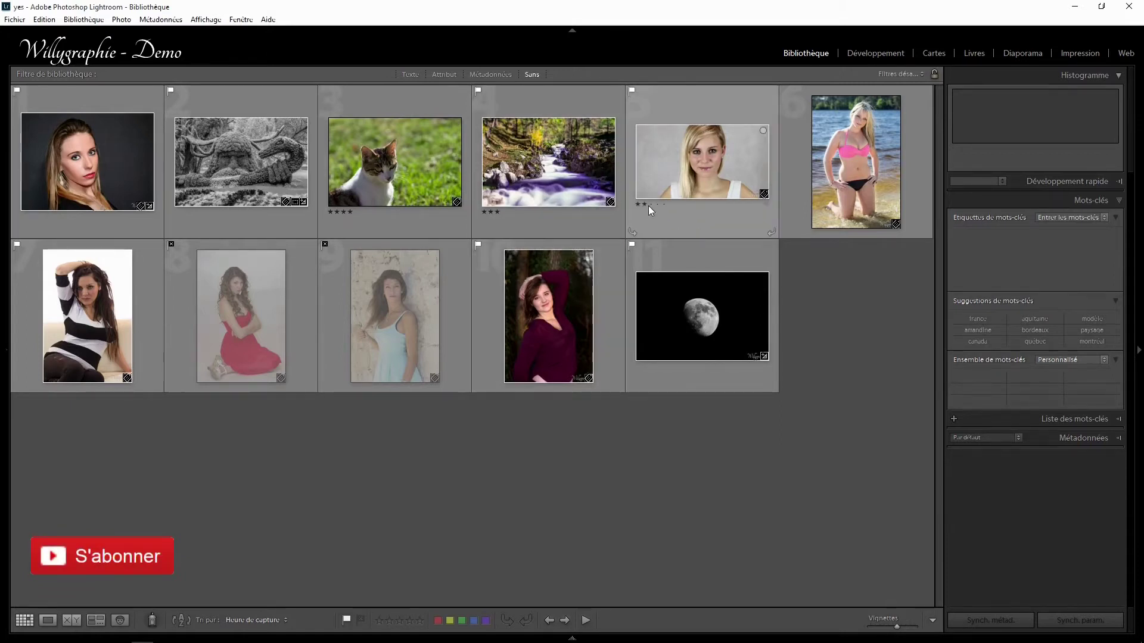
mouse_move(771, 198)
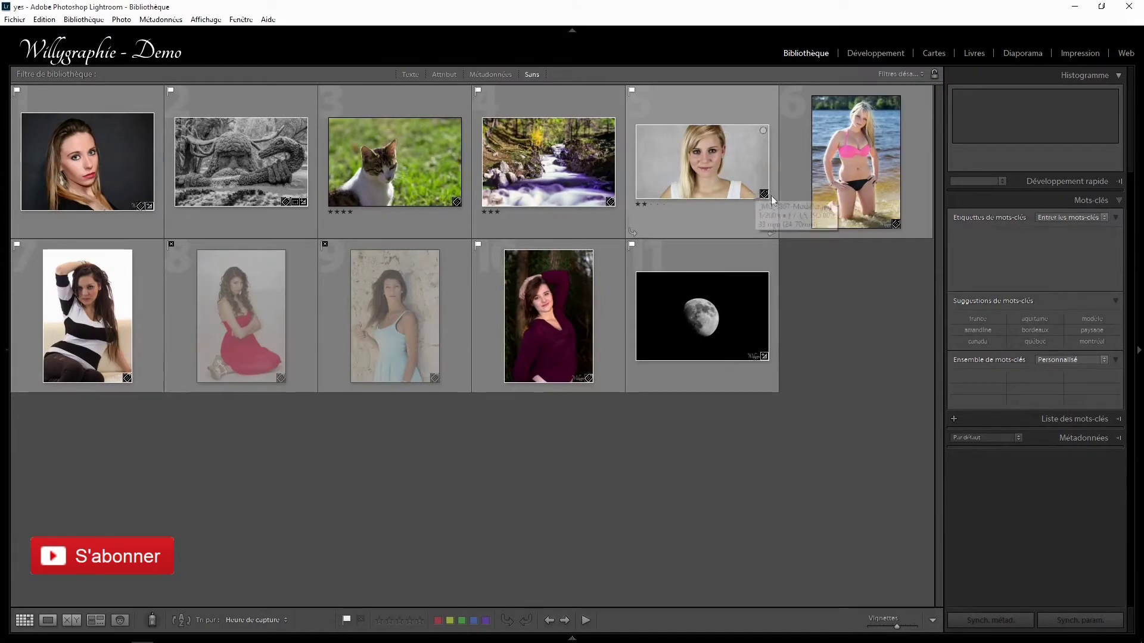
left_click(840, 234)
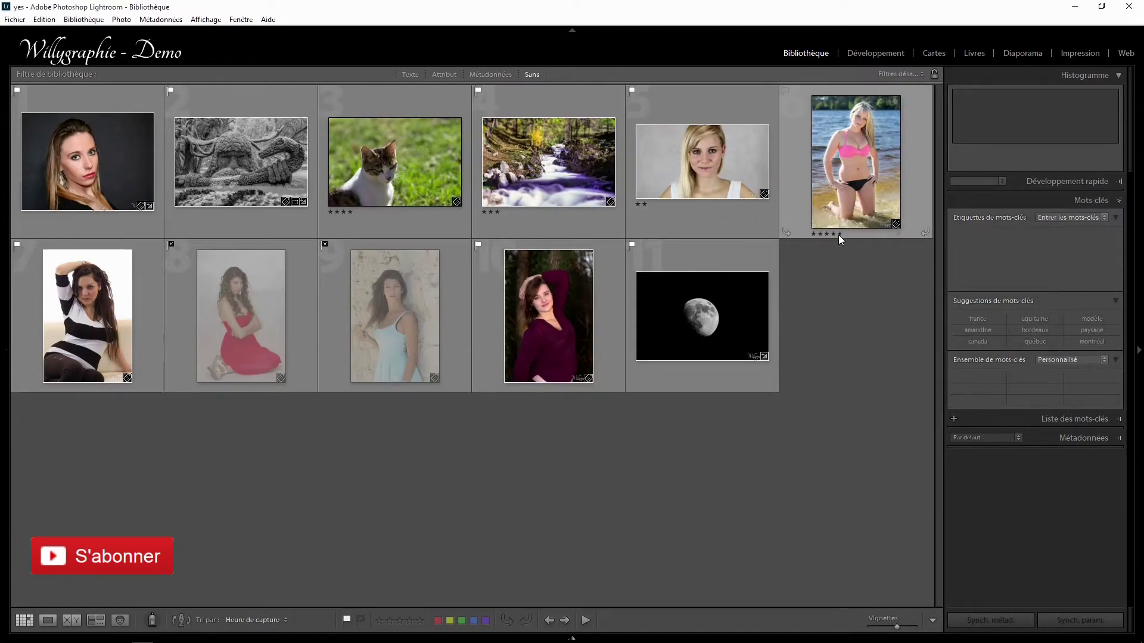
mouse_move(87, 315)
left_click(72, 389)
left_click(218, 388)
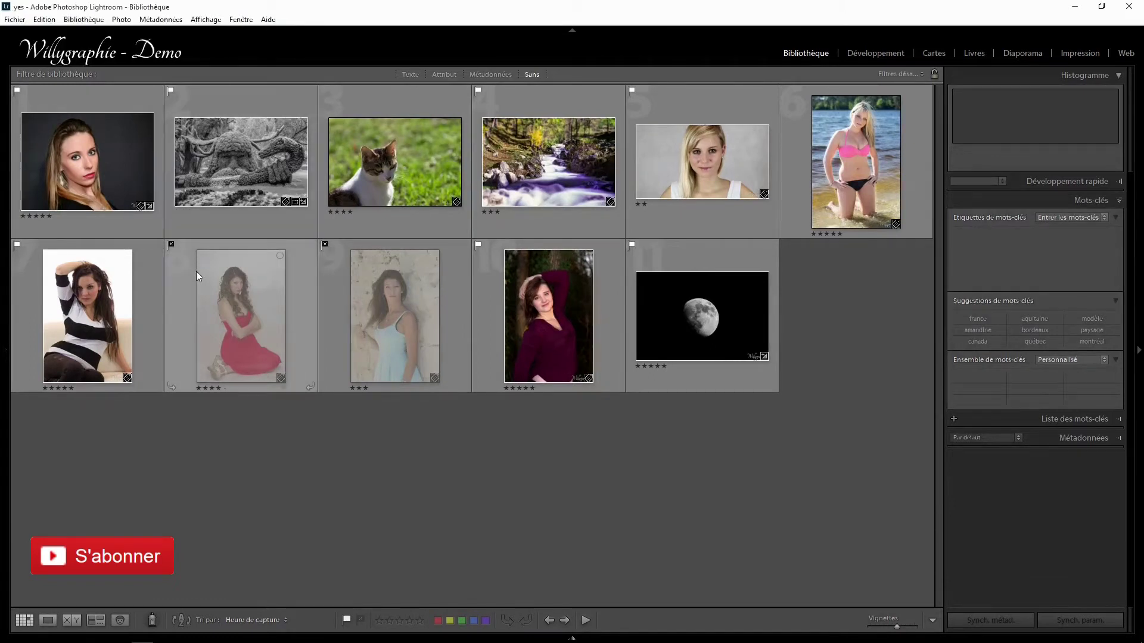
left_click(350, 213)
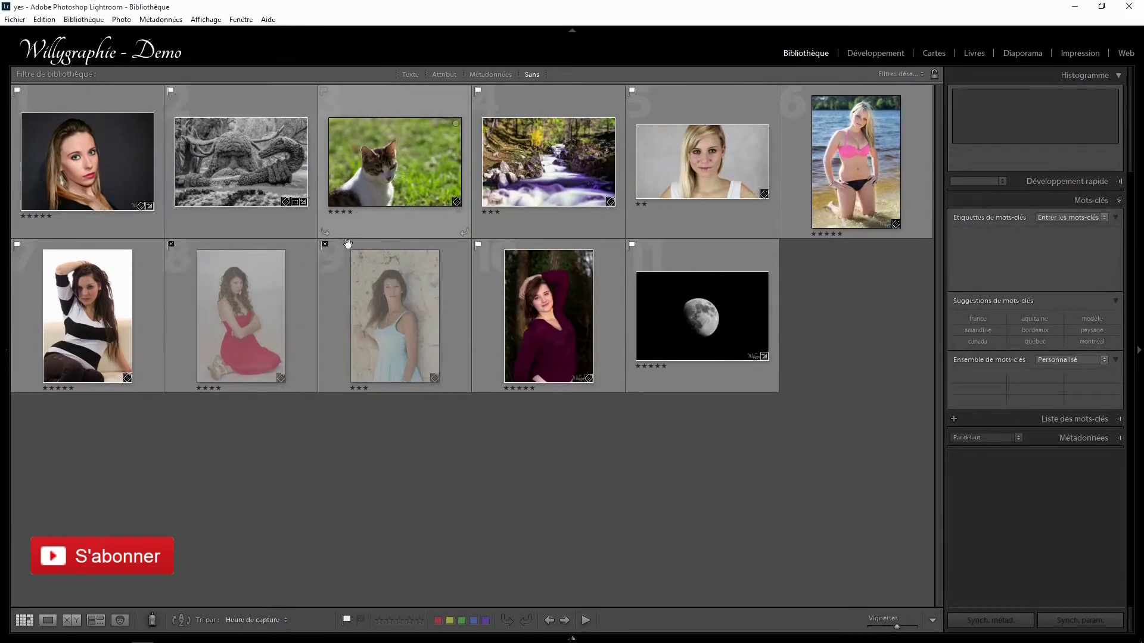
left_click(356, 213)
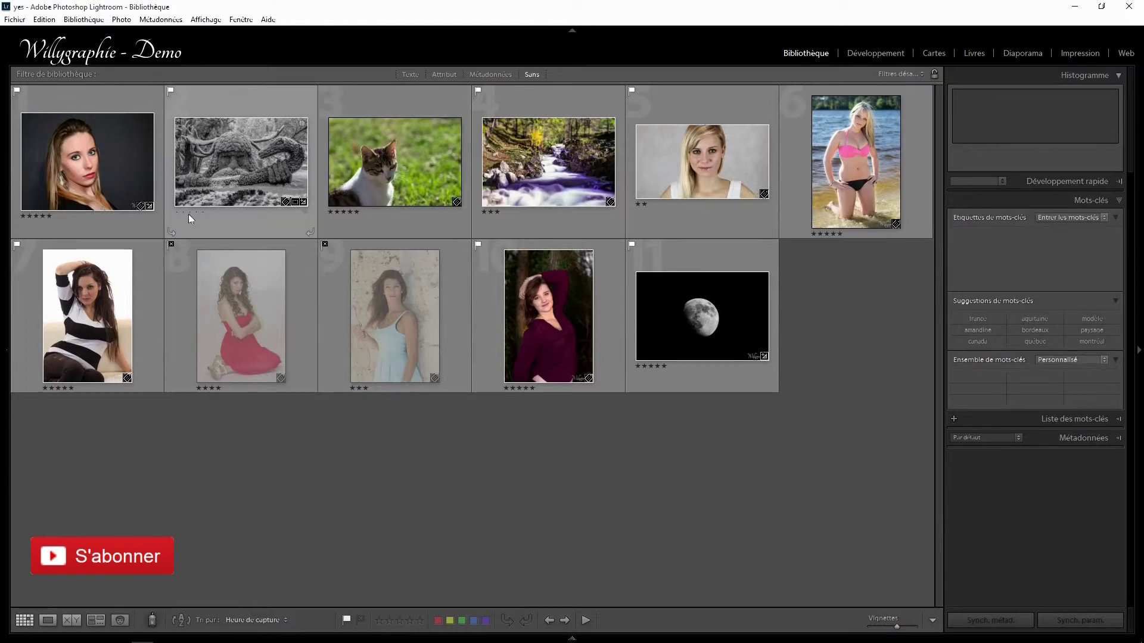
left_click(204, 212)
left_click(176, 212)
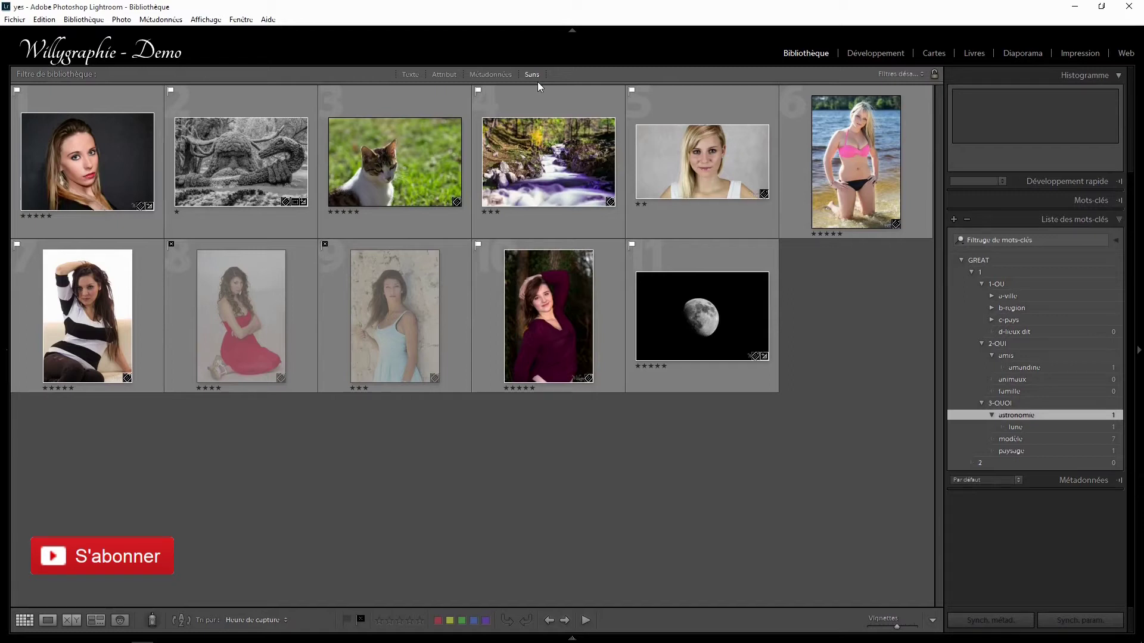
Inspect the Text filter's field and rule lists unchanged, then switch to Attribute filters
left_click(406, 74)
left_click(651, 90)
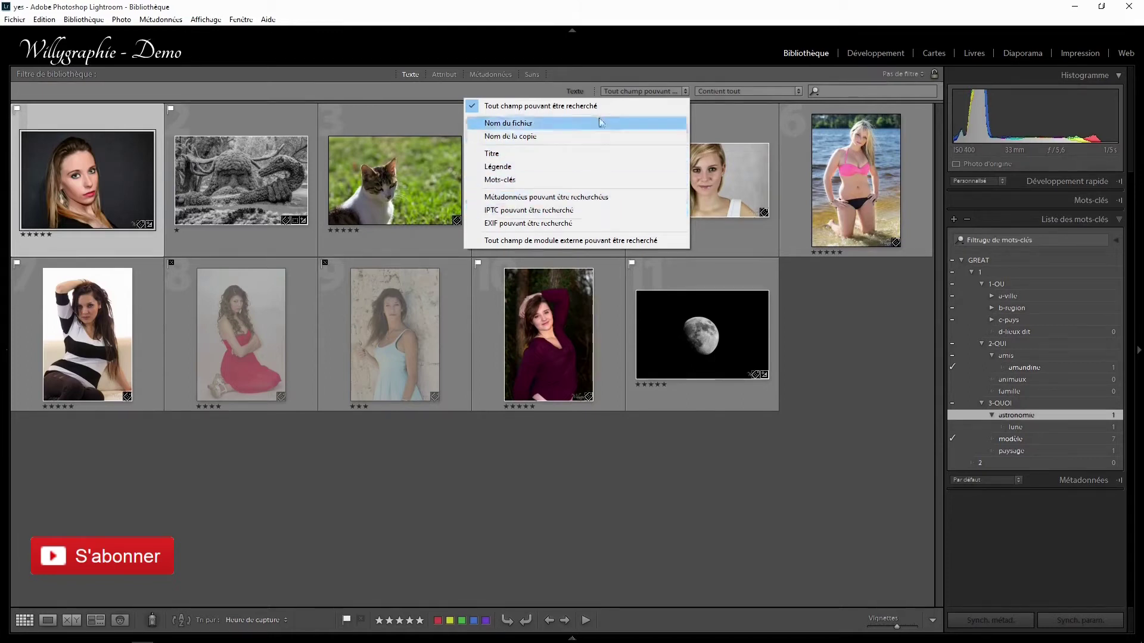
left_click(587, 102)
left_click(730, 93)
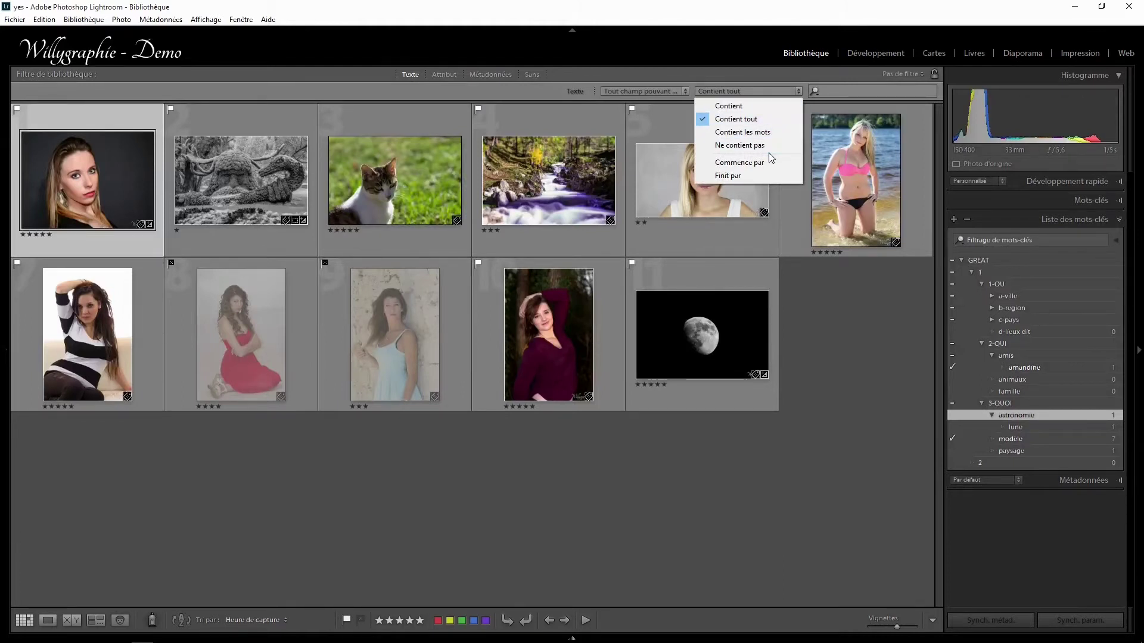
left_click(523, 91)
mouse_move(241, 334)
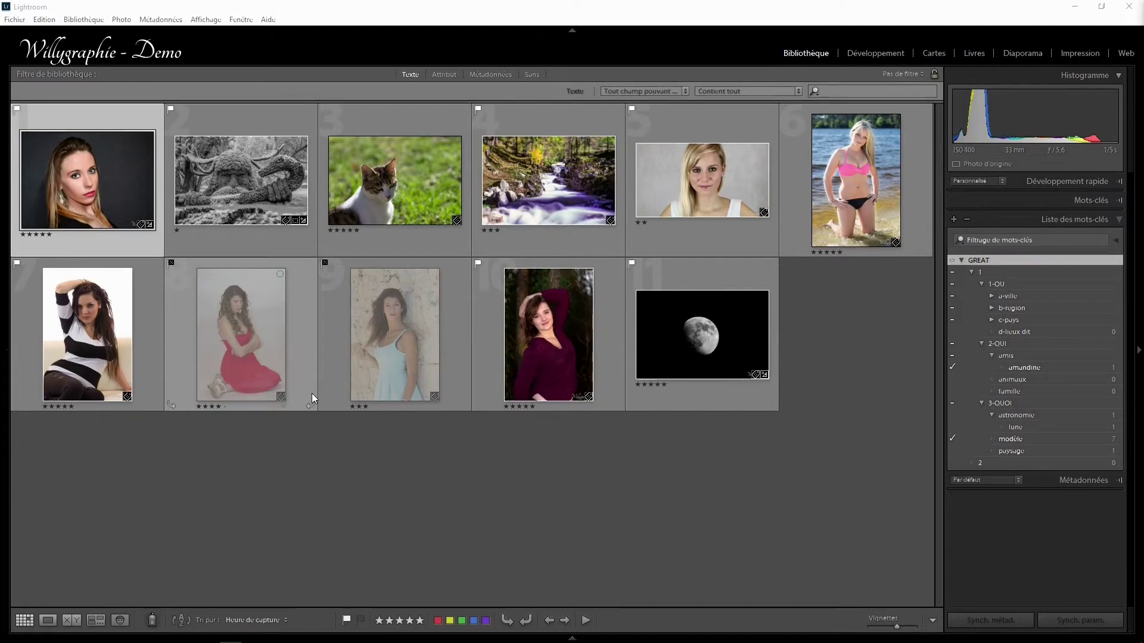
left_click(441, 74)
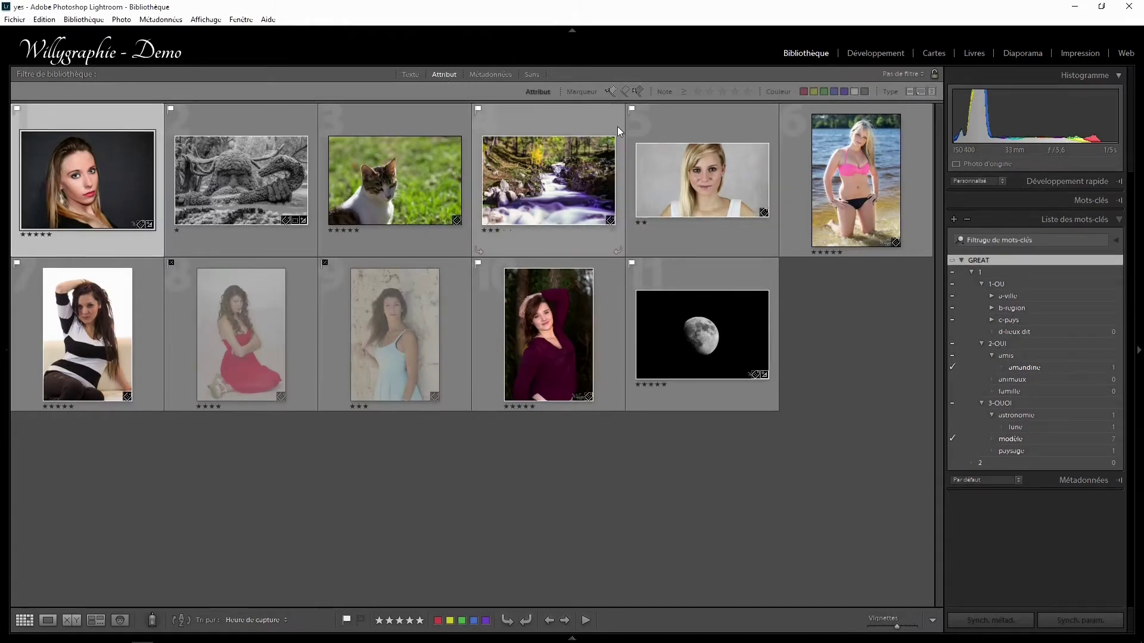
mouse_move(702, 179)
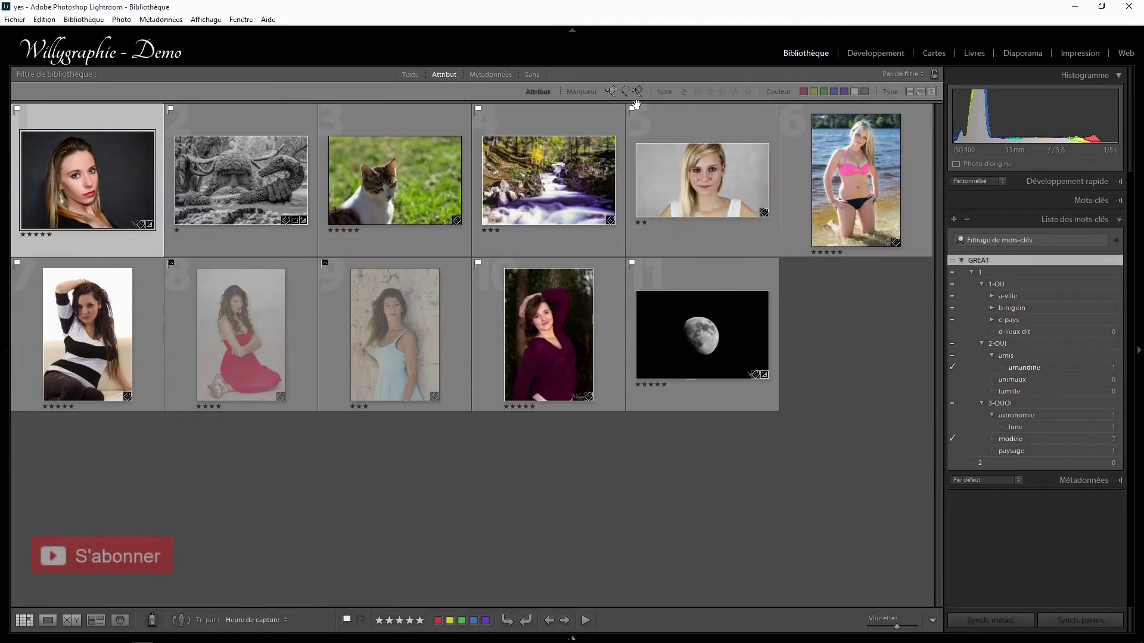
key("ctrl+d")
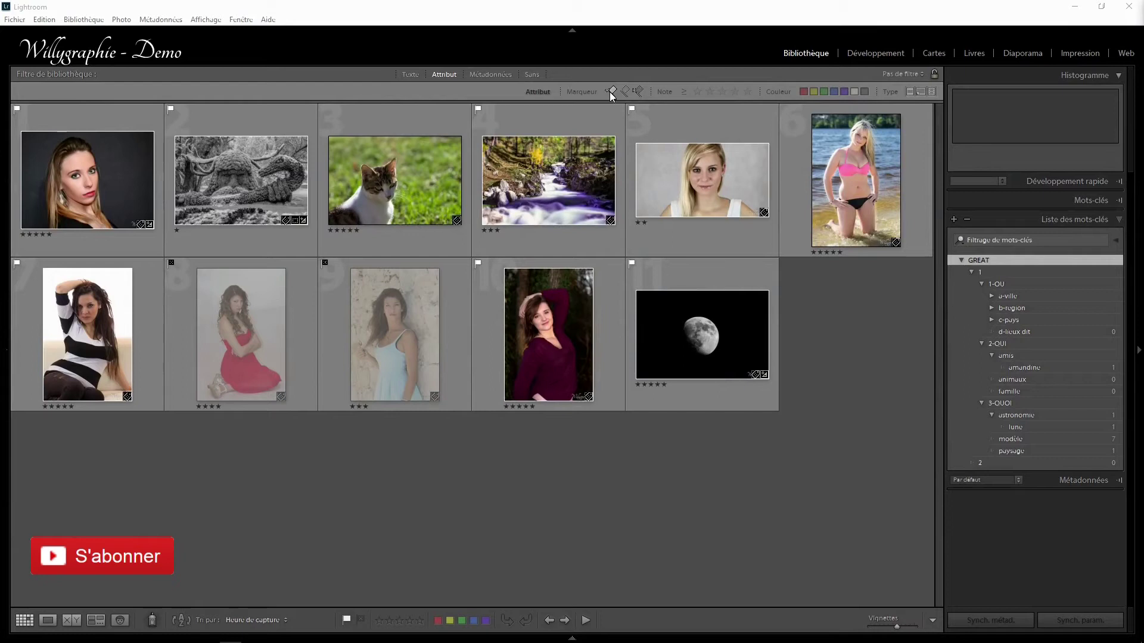
left_click(609, 91)
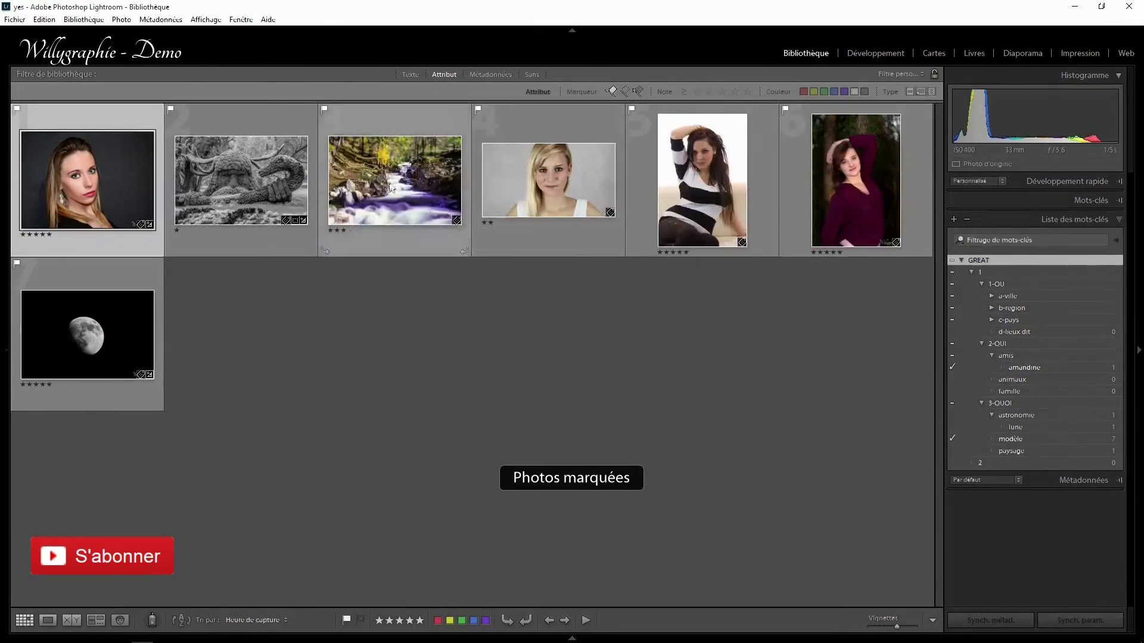
left_click(611, 93)
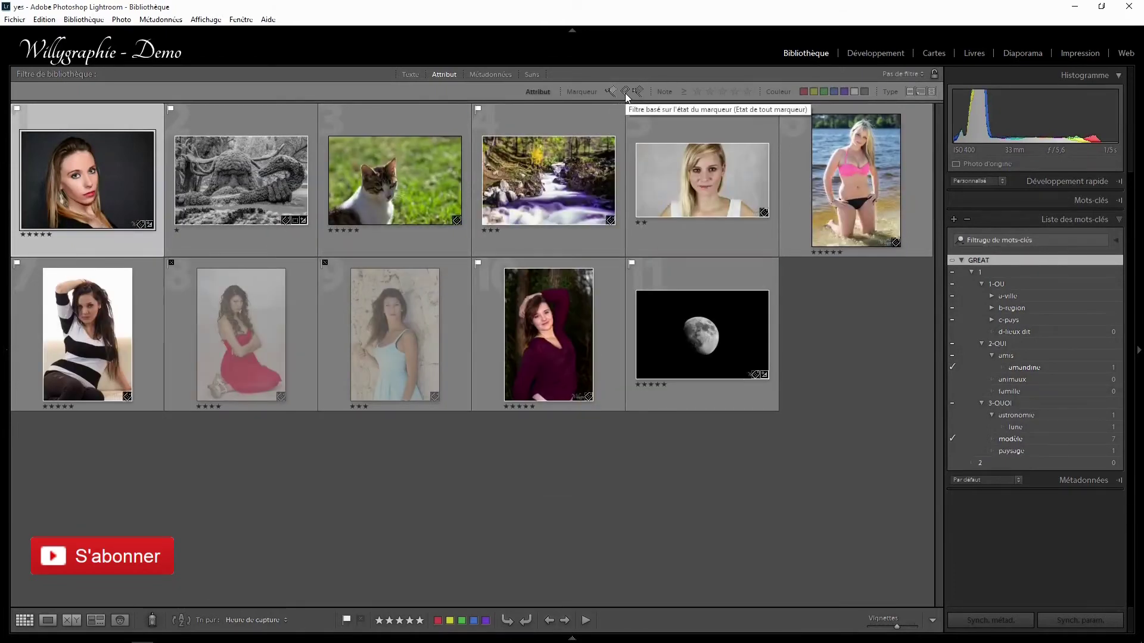
left_click(625, 93)
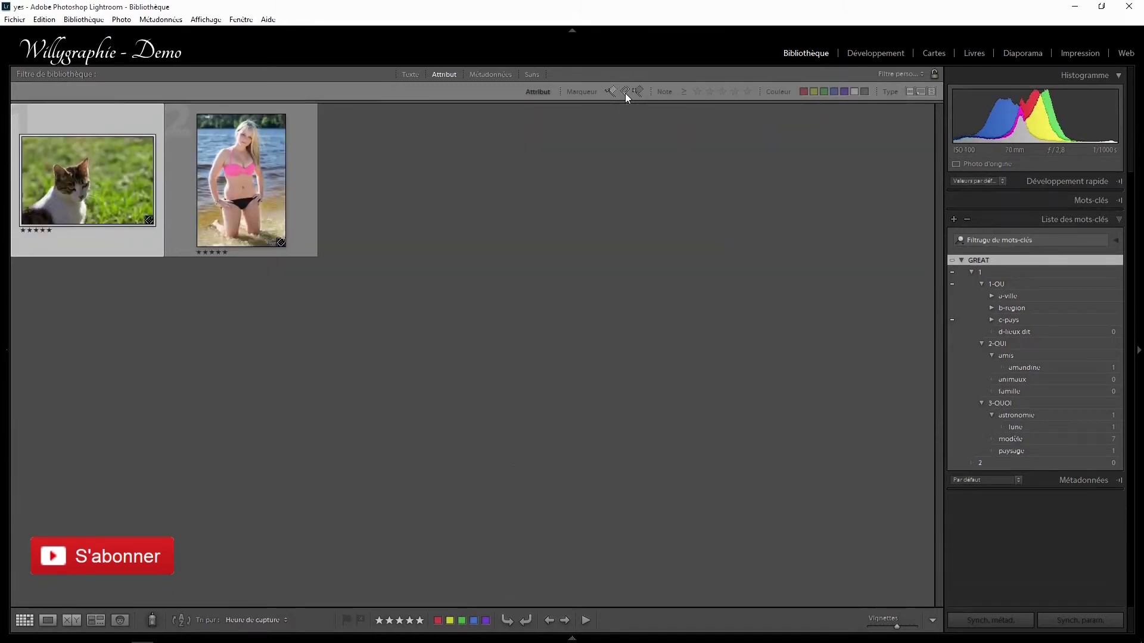
left_click(624, 93)
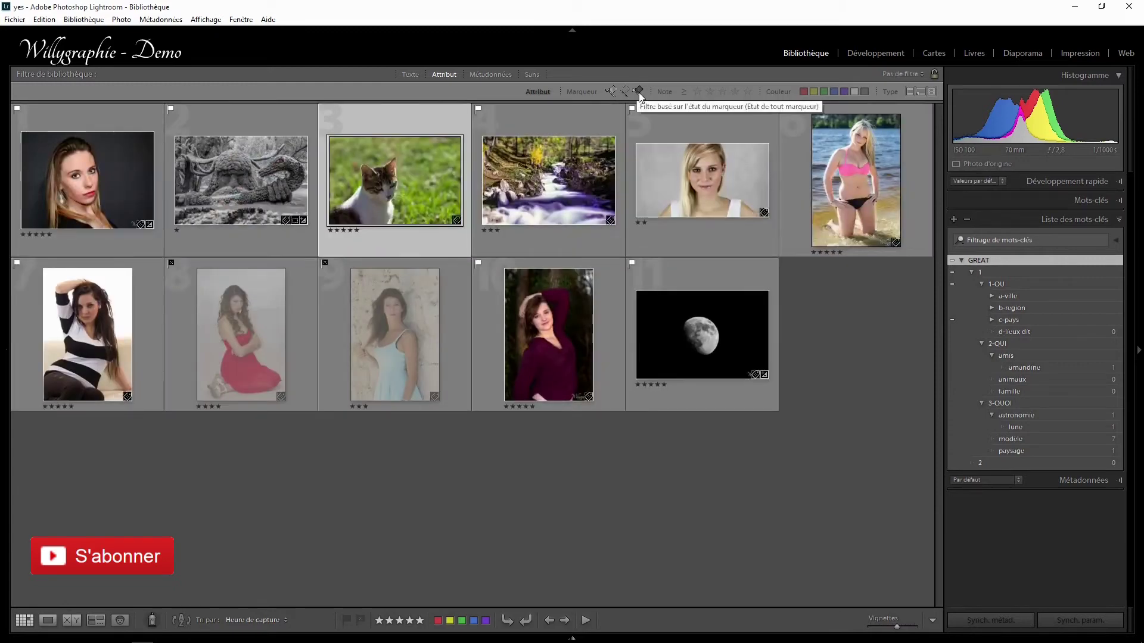
left_click(639, 91)
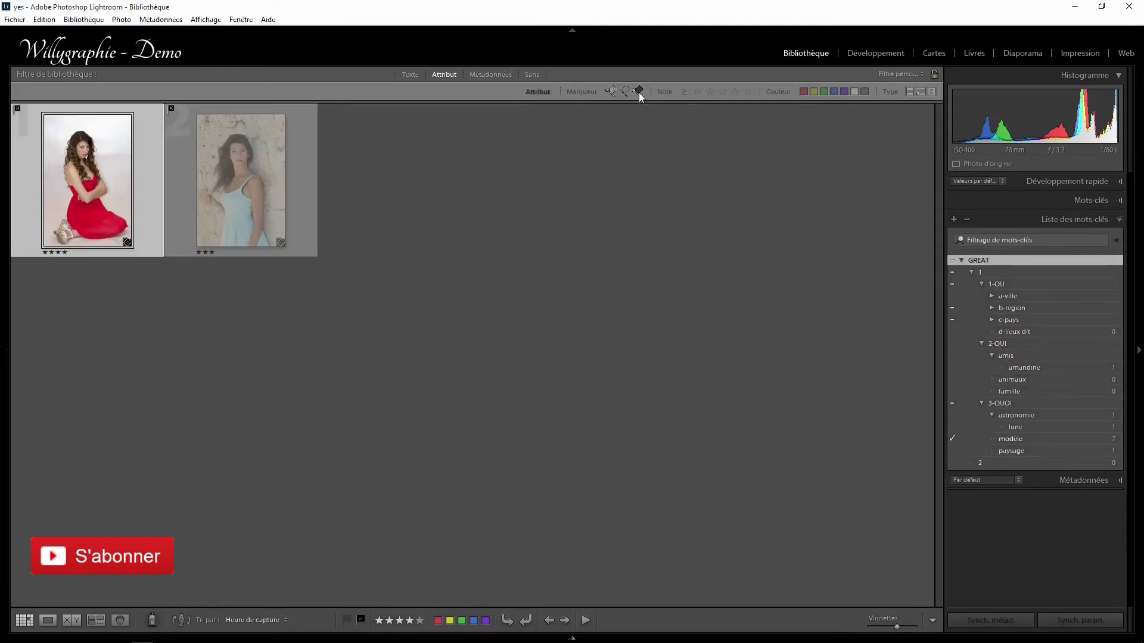
left_click(638, 92)
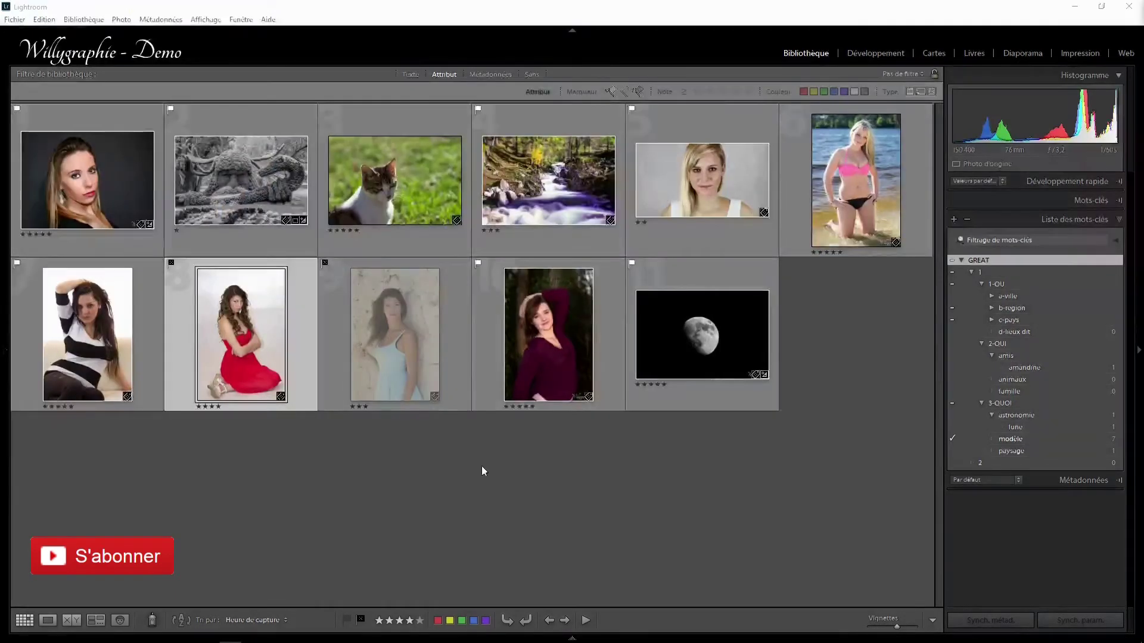
mouse_move(548, 334)
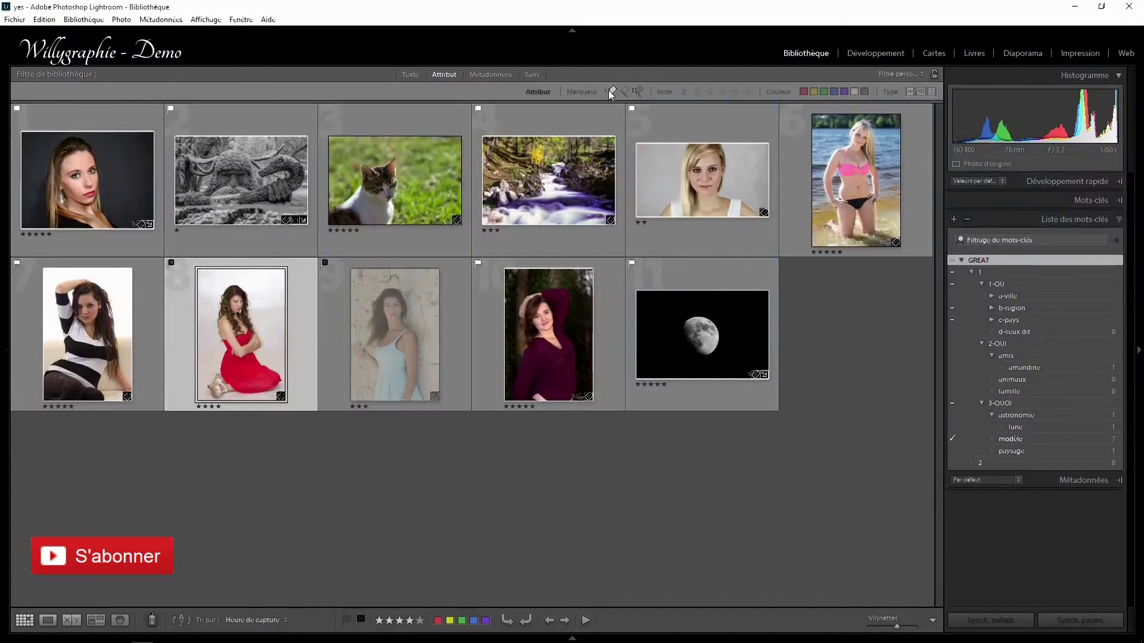
left_click(611, 91)
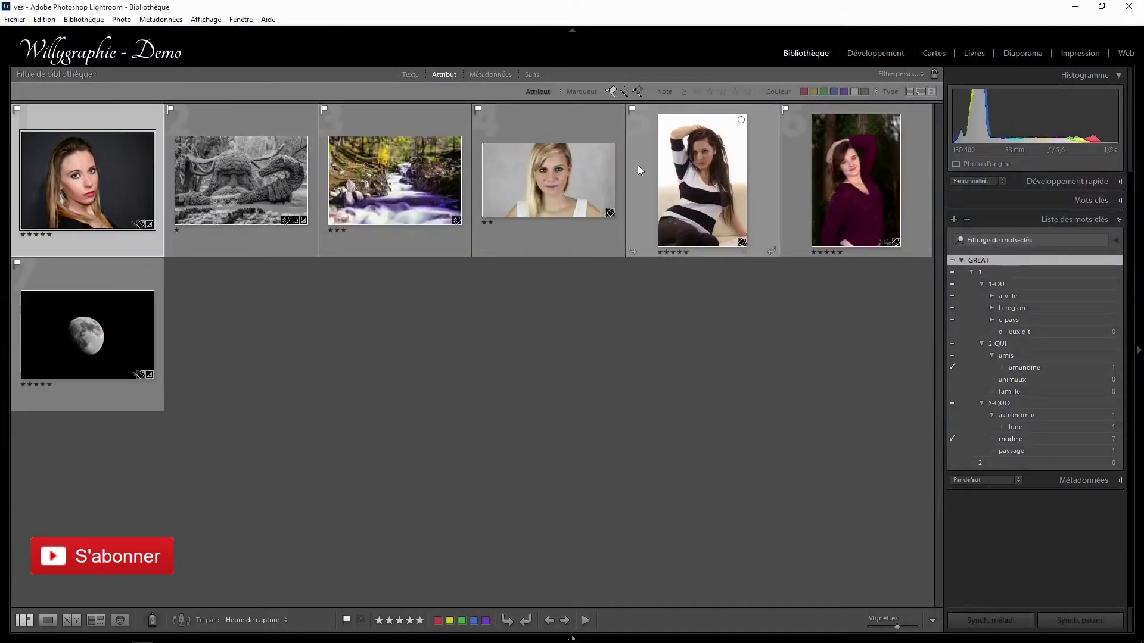
left_click(626, 92)
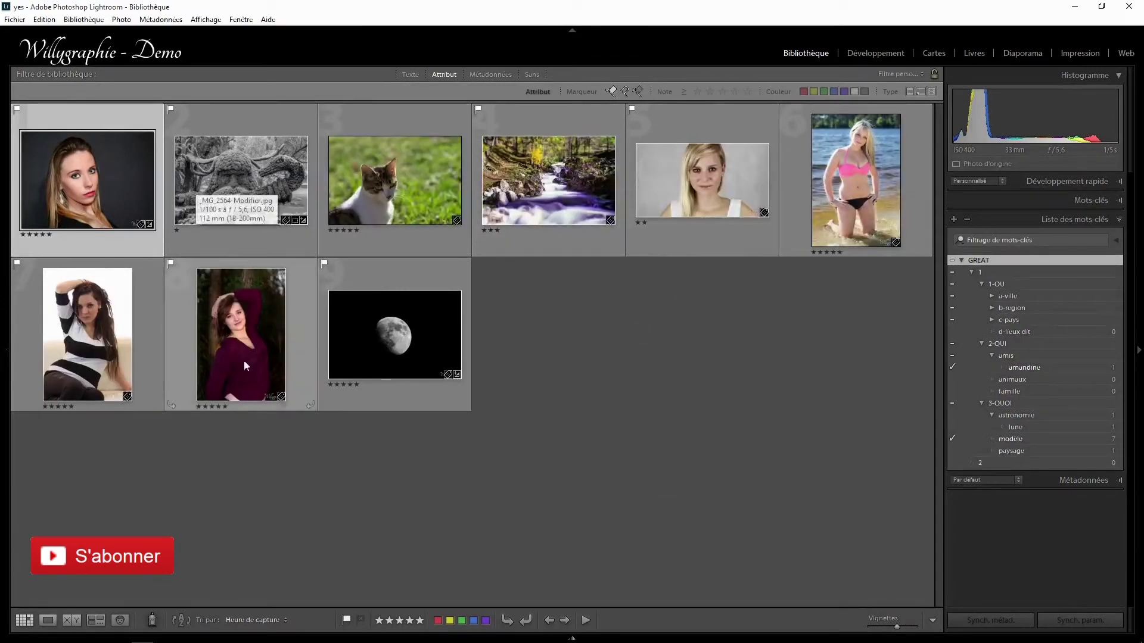
key("ctrl+l")
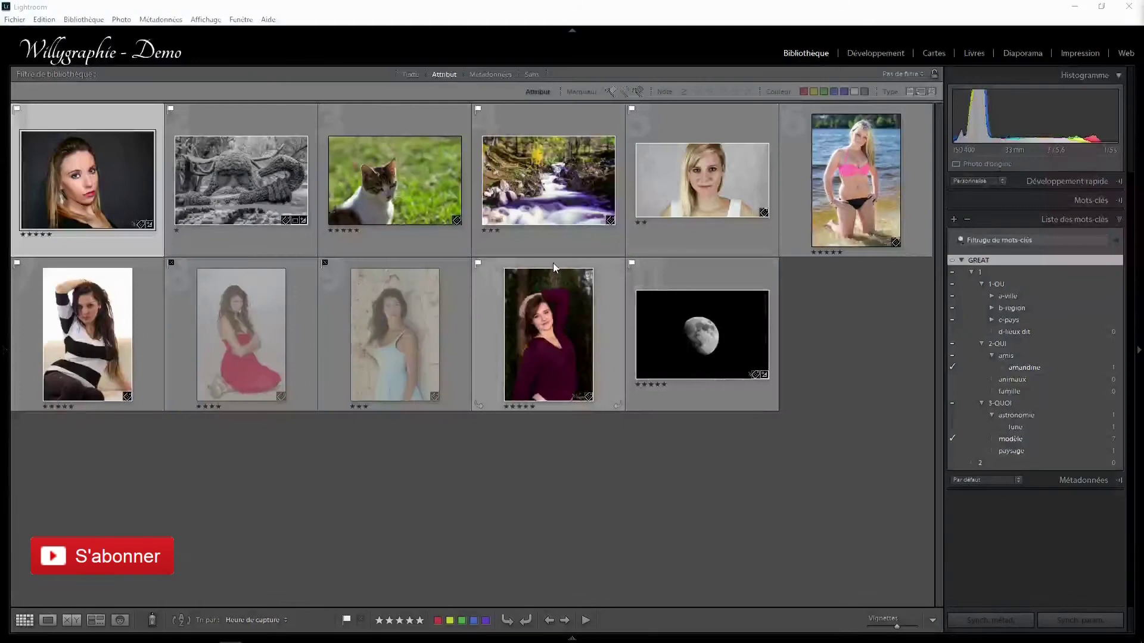
mouse_move(548, 180)
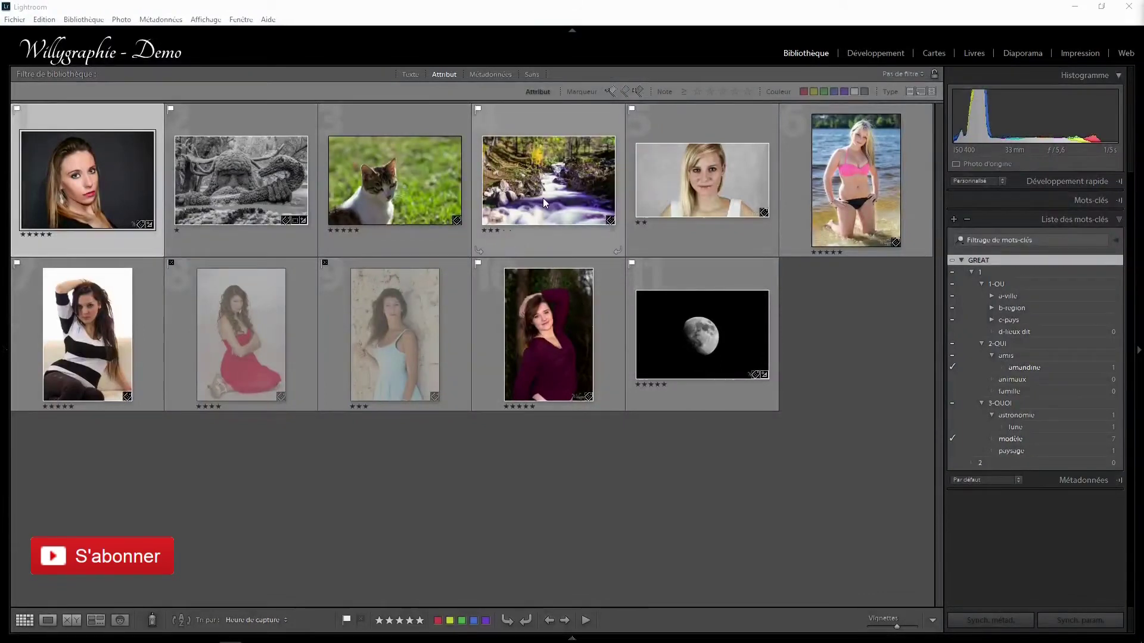
Filter the grid to flagged photos rated four stars or more, and show left panels
left_click(696, 91)
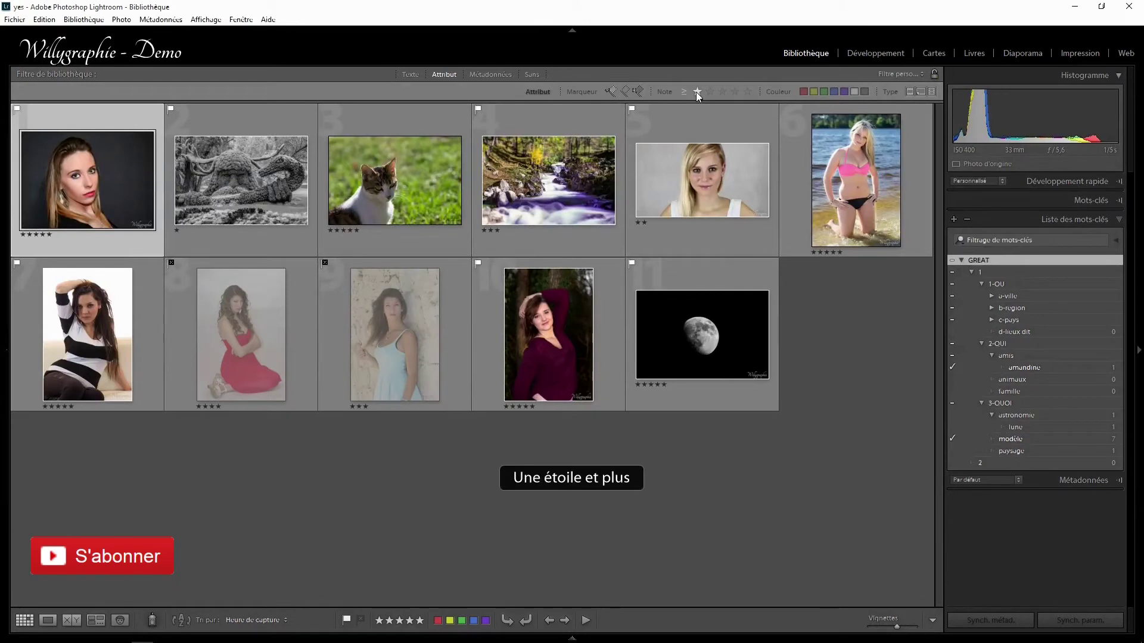
left_click(734, 91)
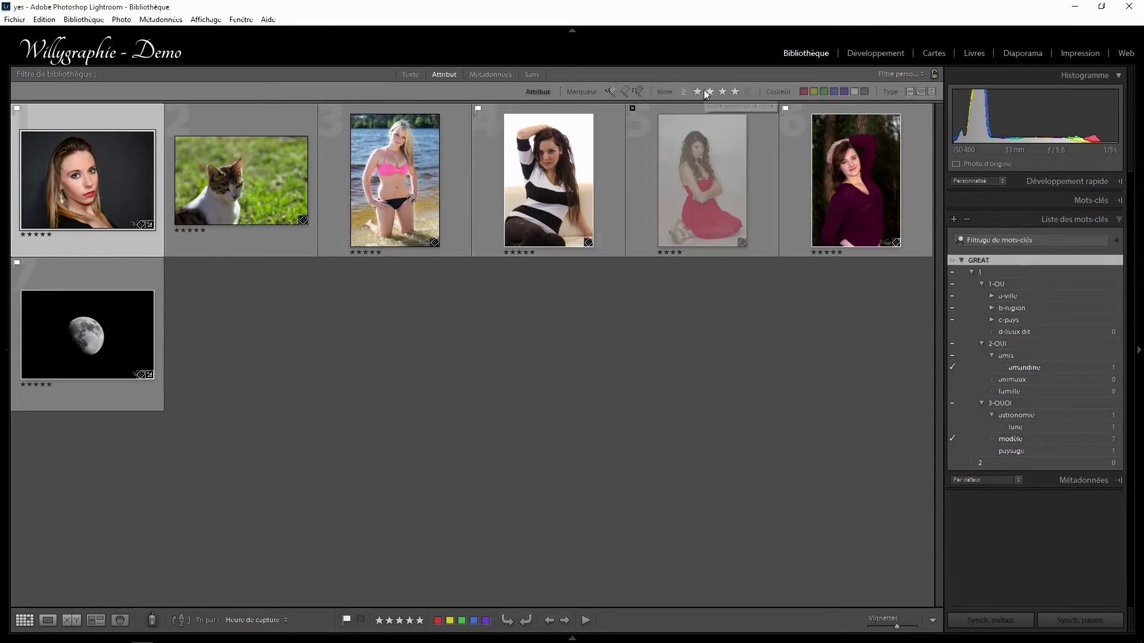
left_click(610, 92)
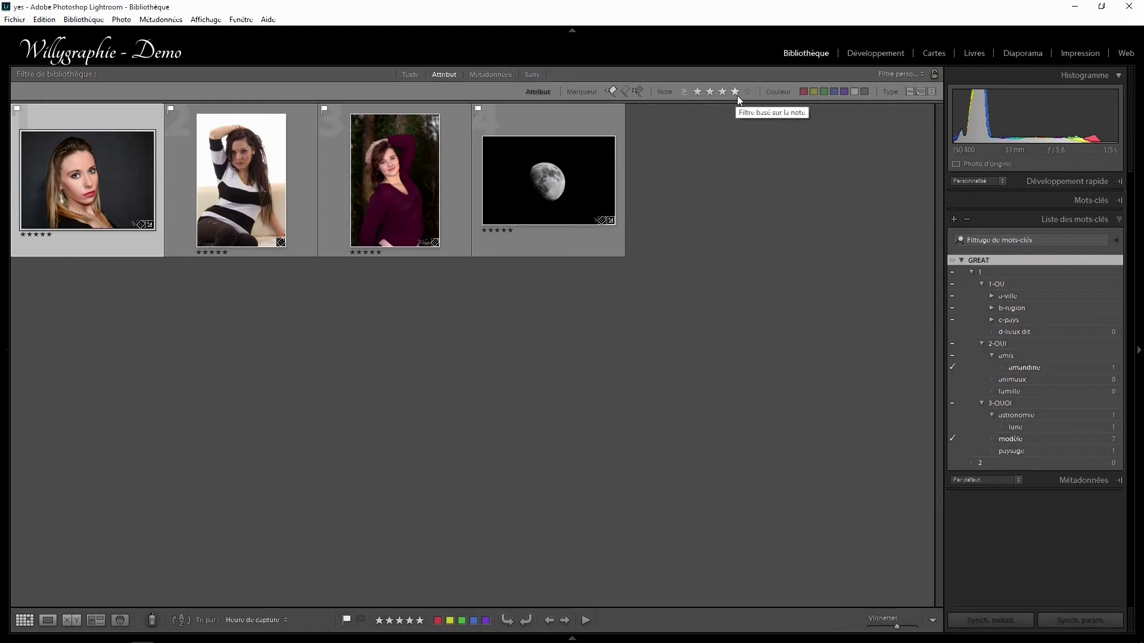
key("F7")
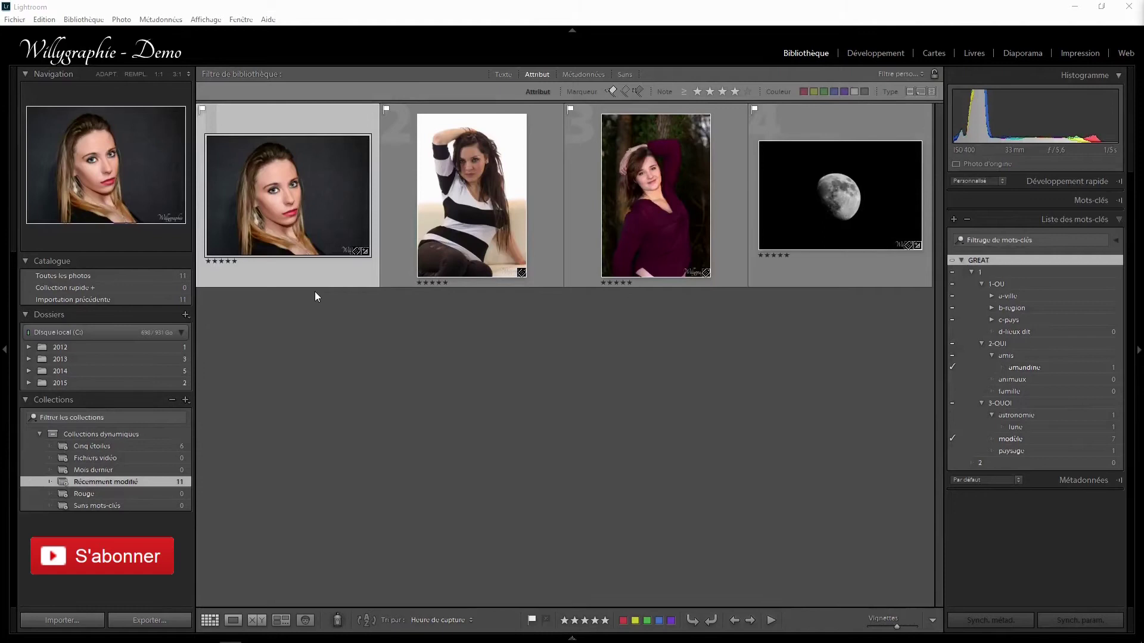
Show all catalogue photos with thumbnail info and open the Métadonnées filter columns
left_click(89, 274)
key("j")
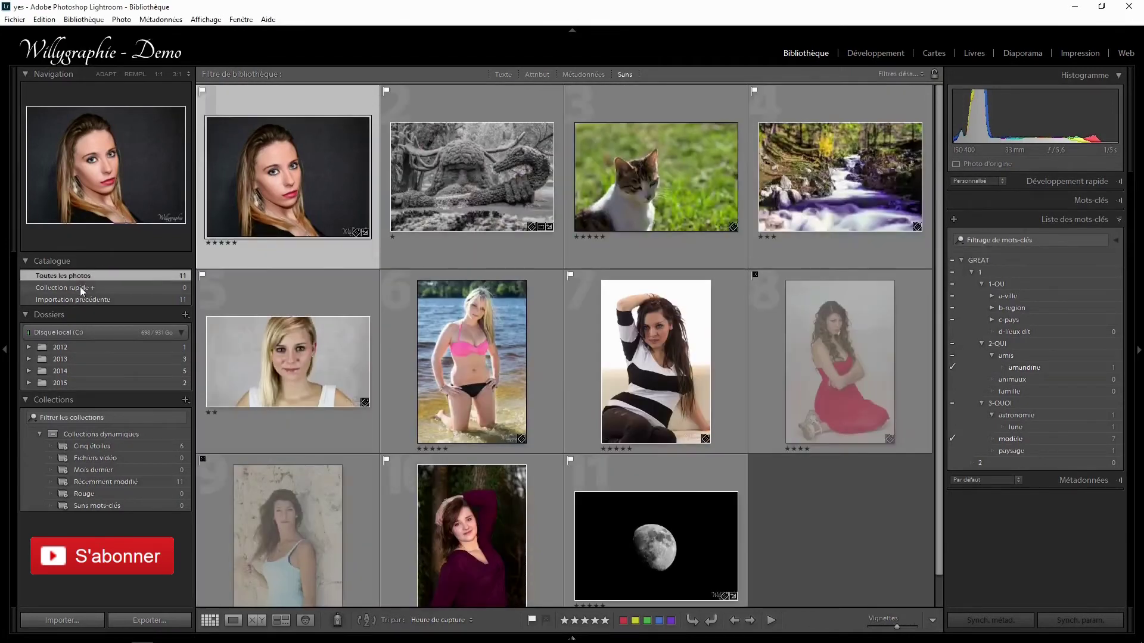
left_click(68, 371)
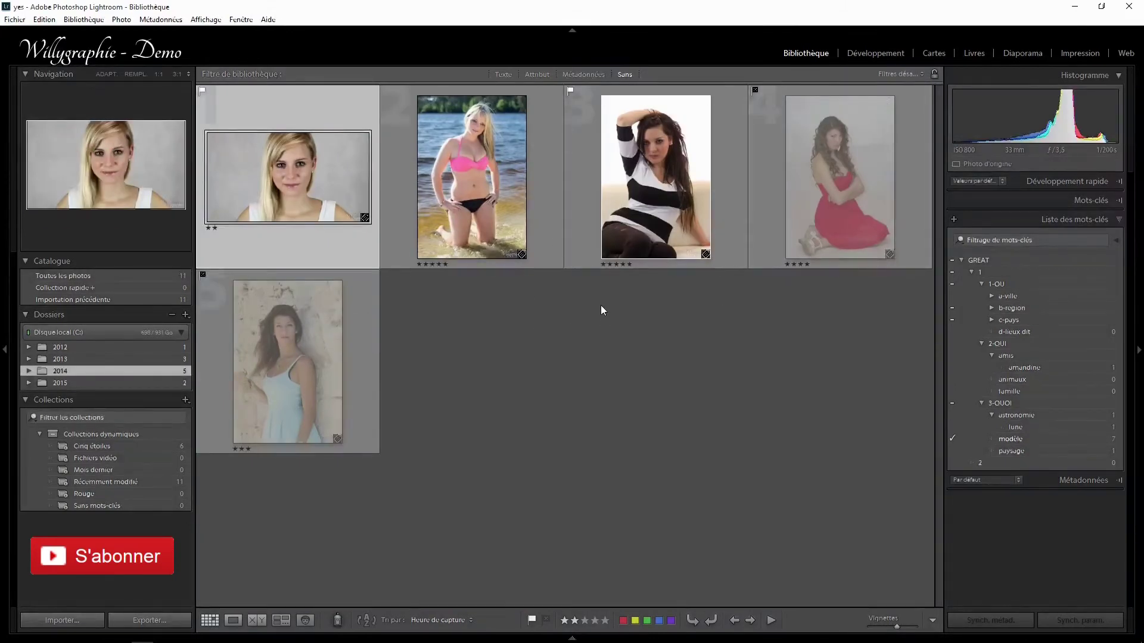
mouse_move(471, 177)
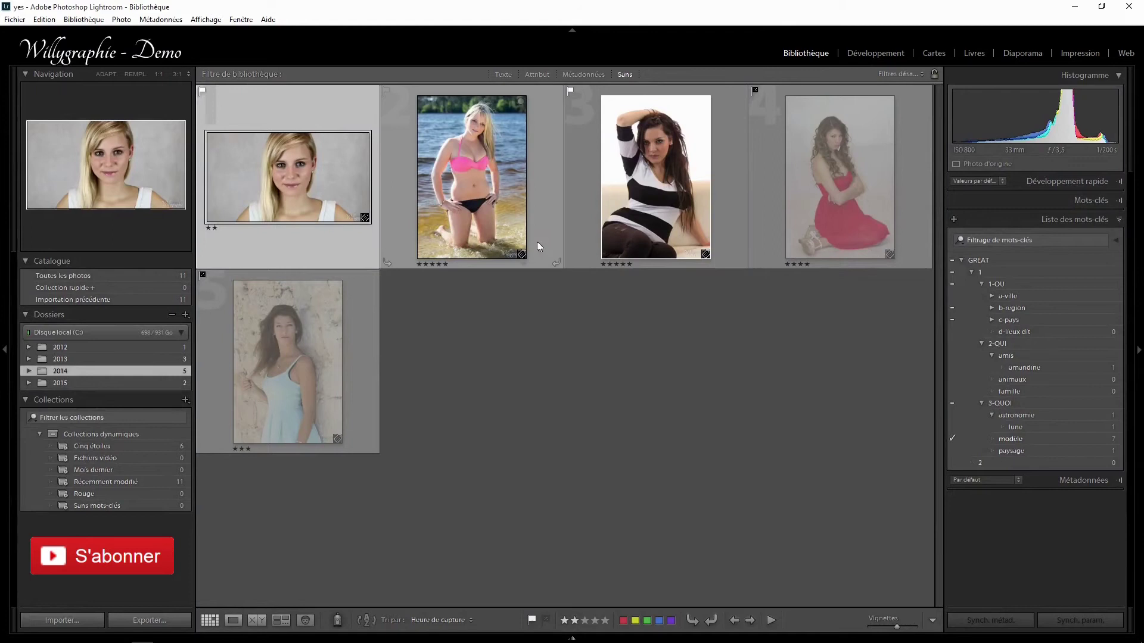
left_click(86, 275)
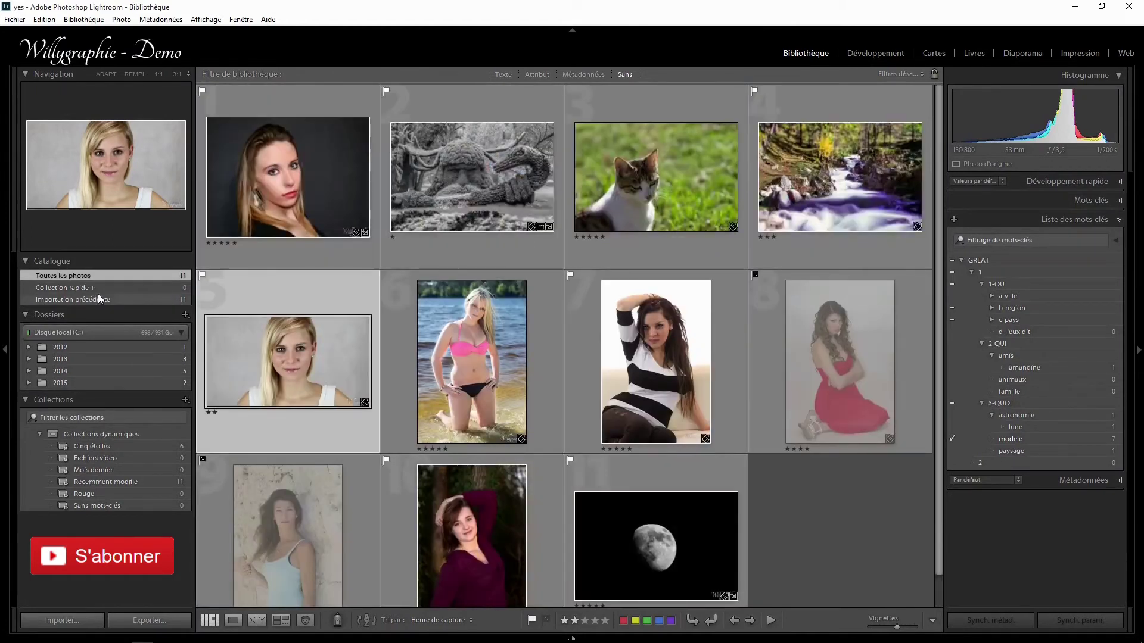
key("Right")
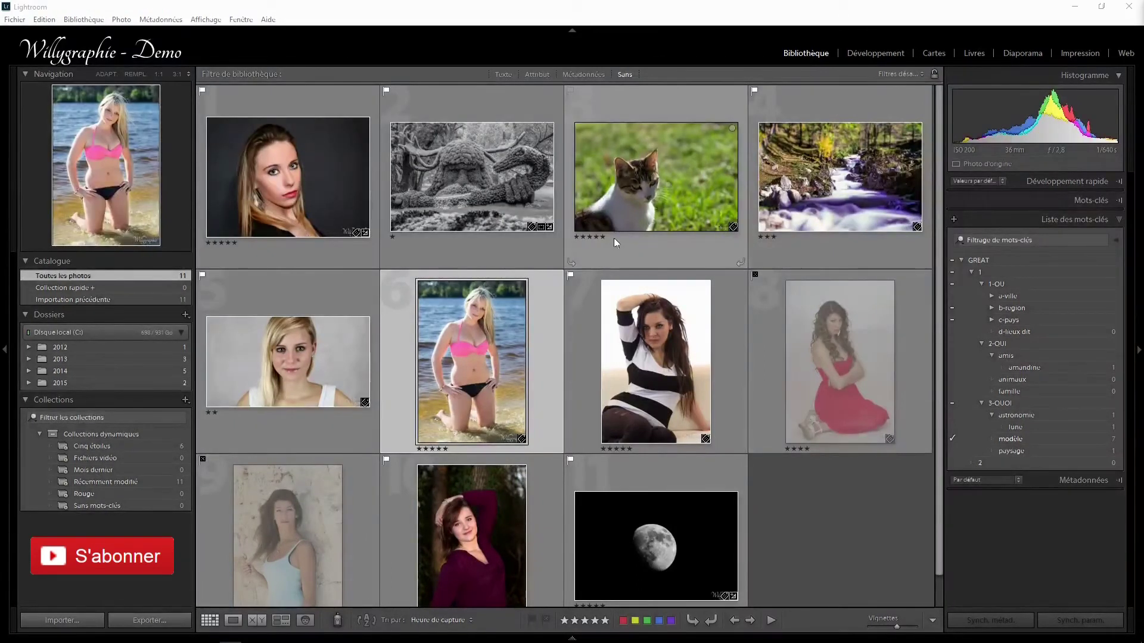
left_click(585, 75)
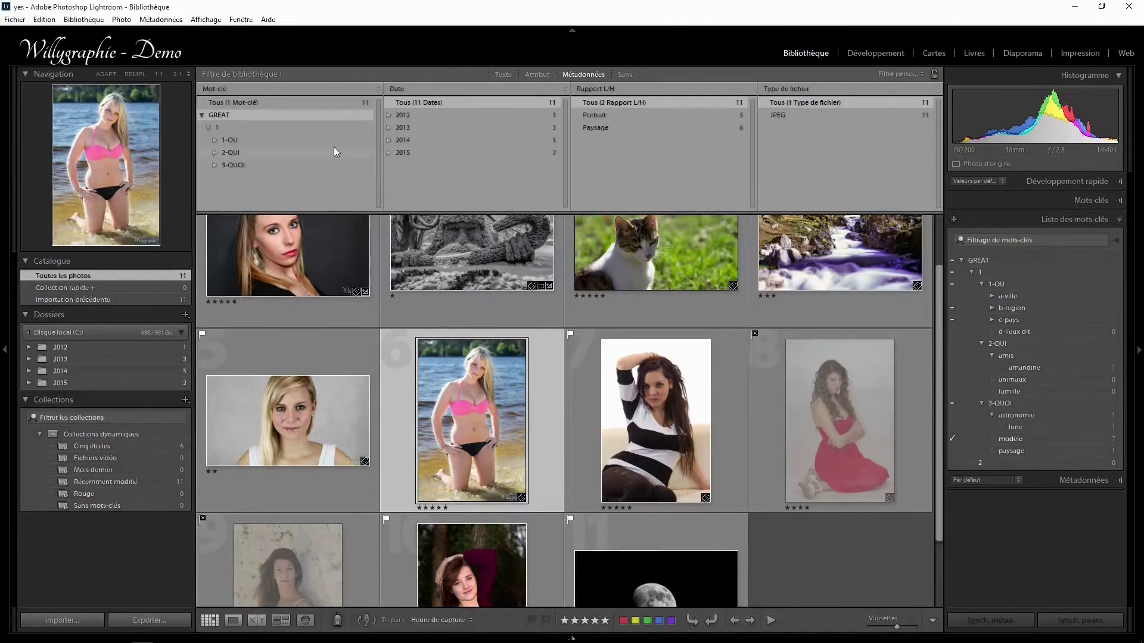
Confirm the first three filter columns as Mot-clé, Date and Rapport L/H
mouse_move(269, 88)
left_click(237, 89)
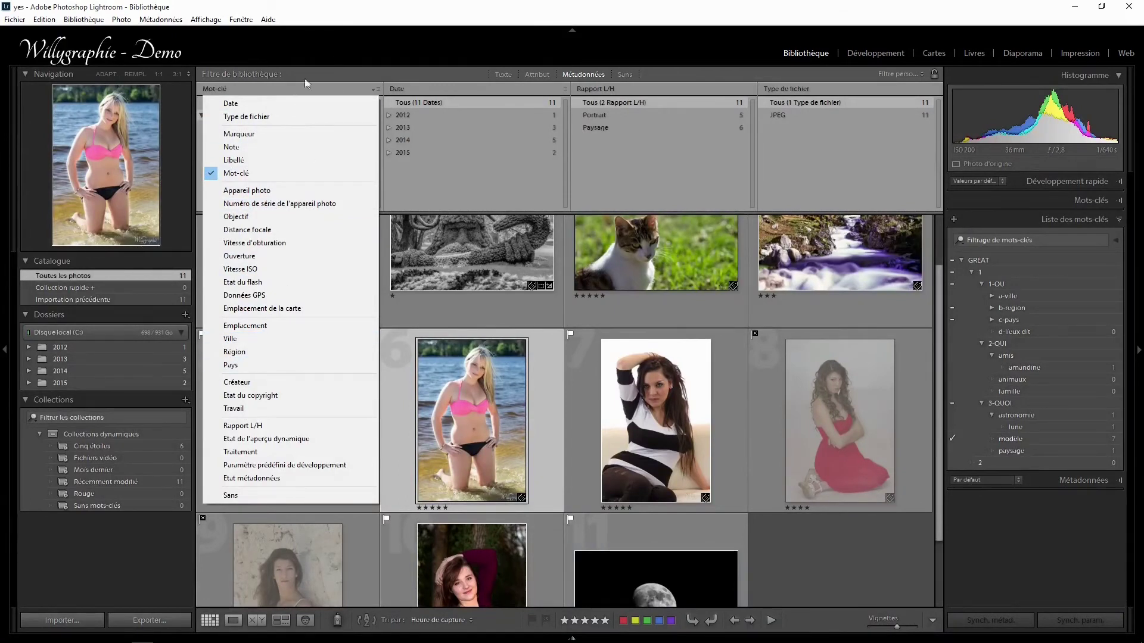
left_click(258, 174)
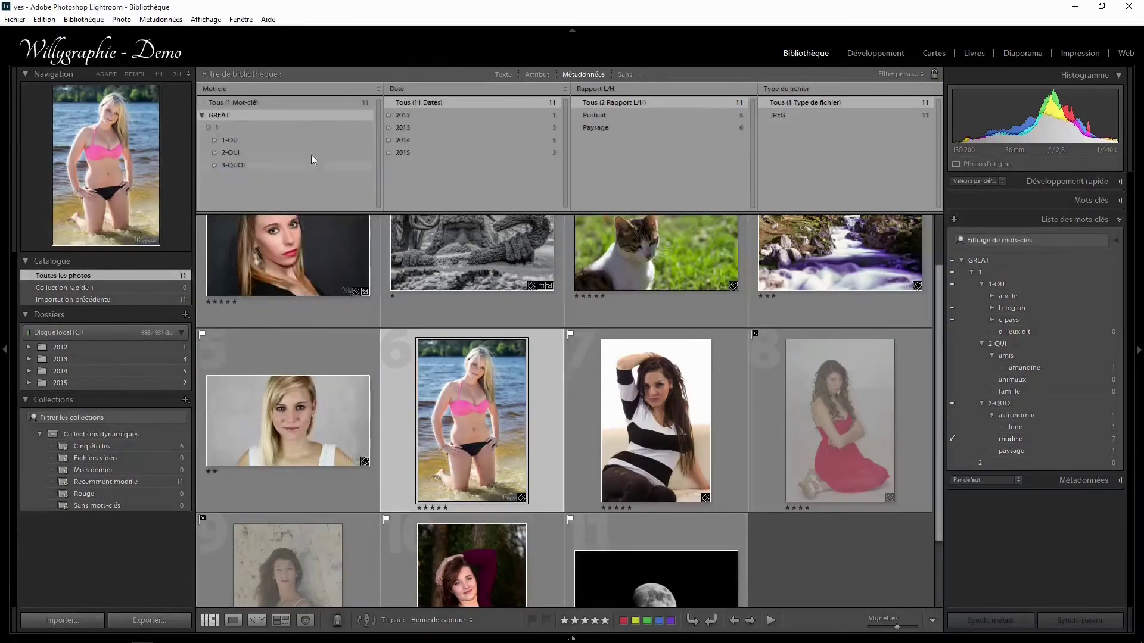
left_click(398, 90)
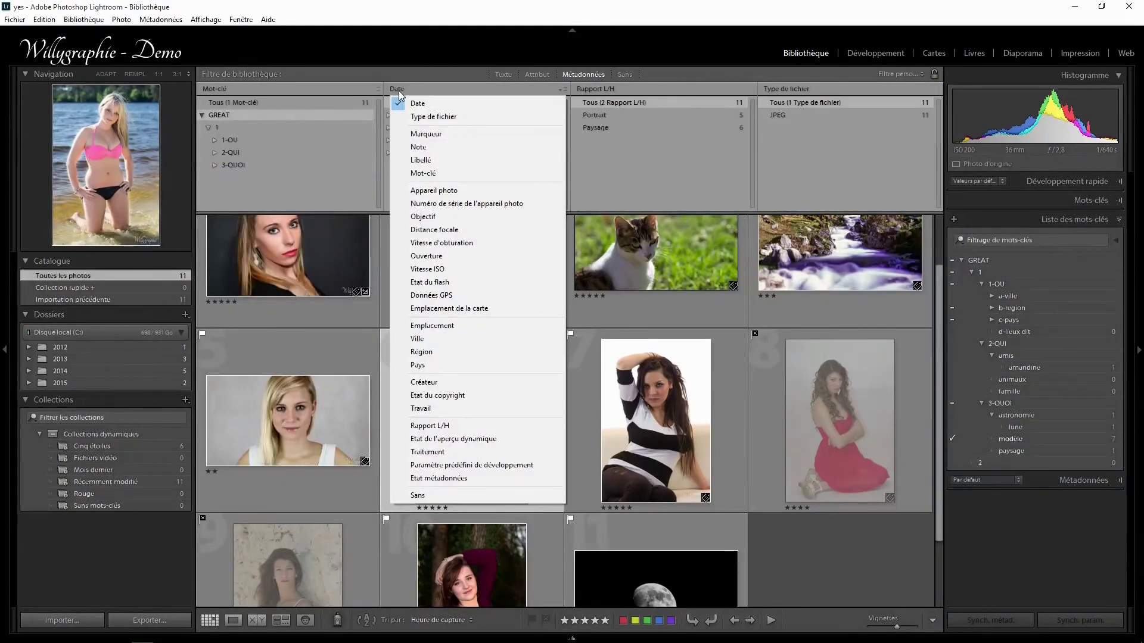
left_click(422, 106)
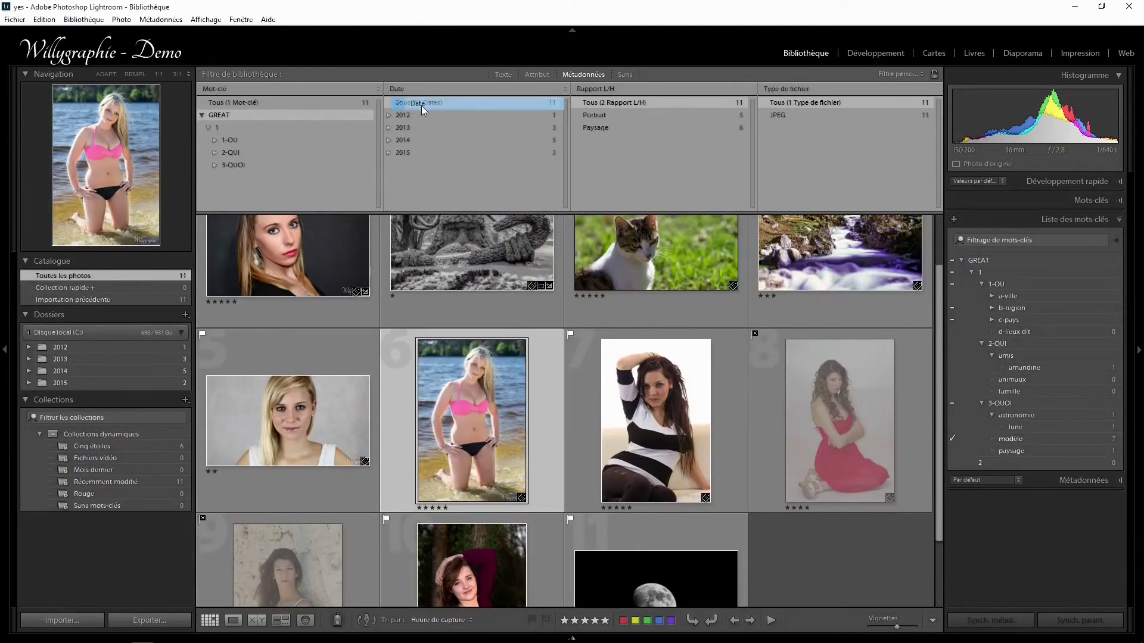
left_click(599, 88)
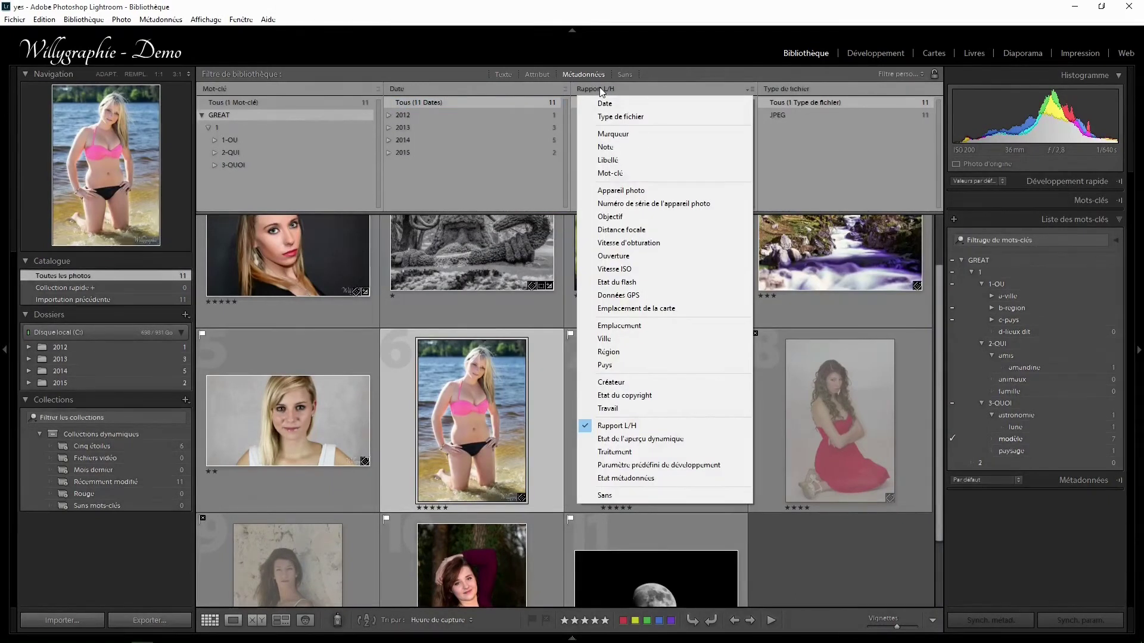
left_click(676, 76)
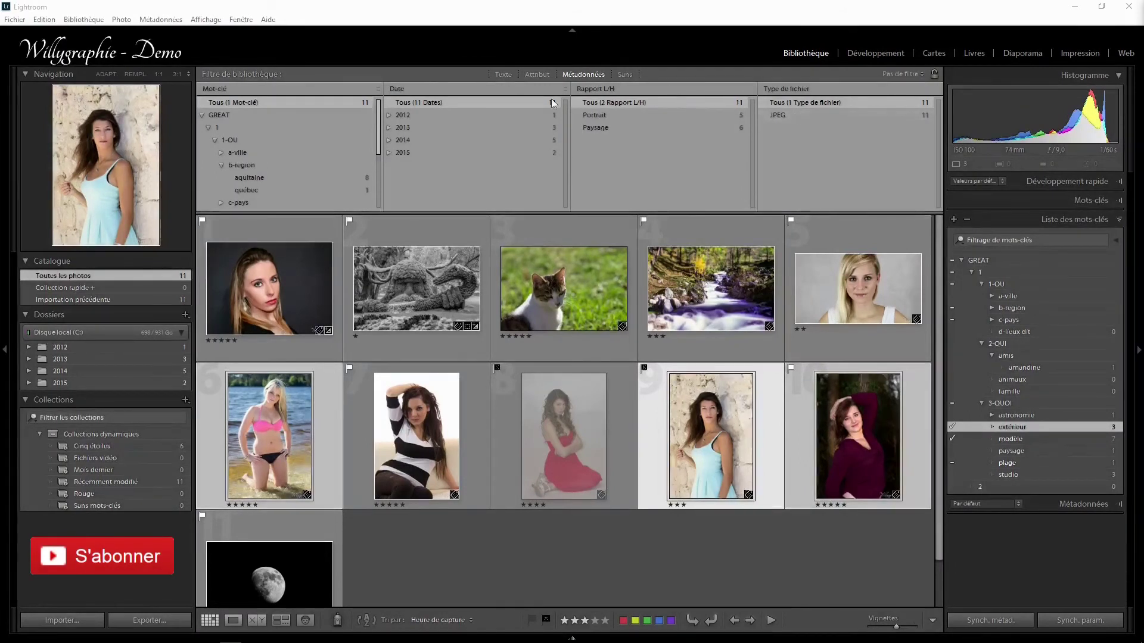
left_click(245, 180)
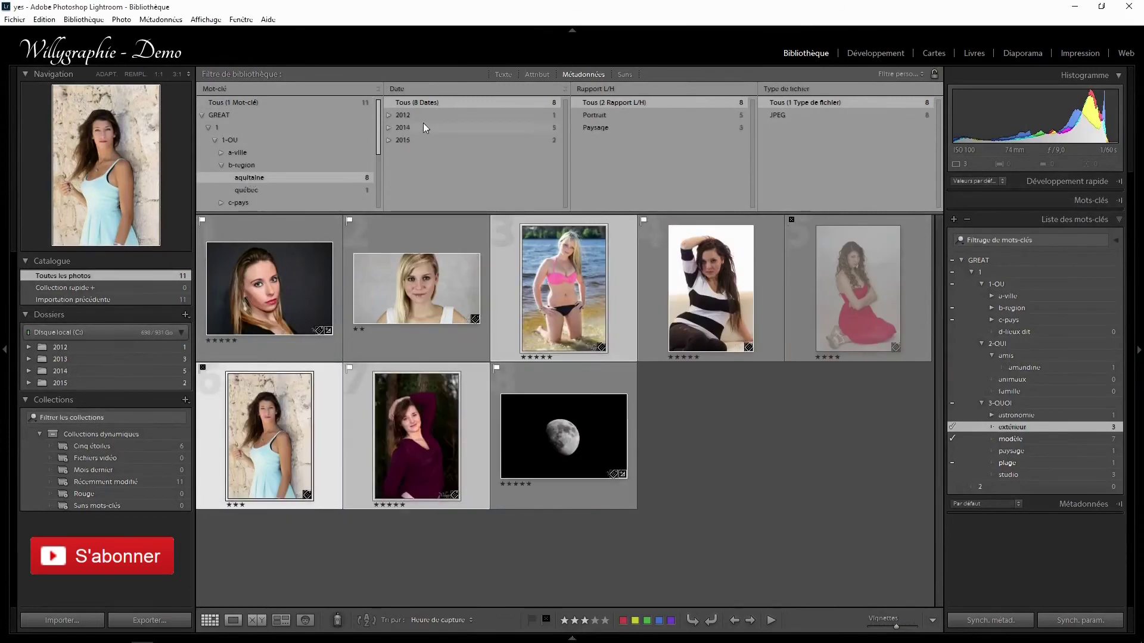
left_click(424, 125)
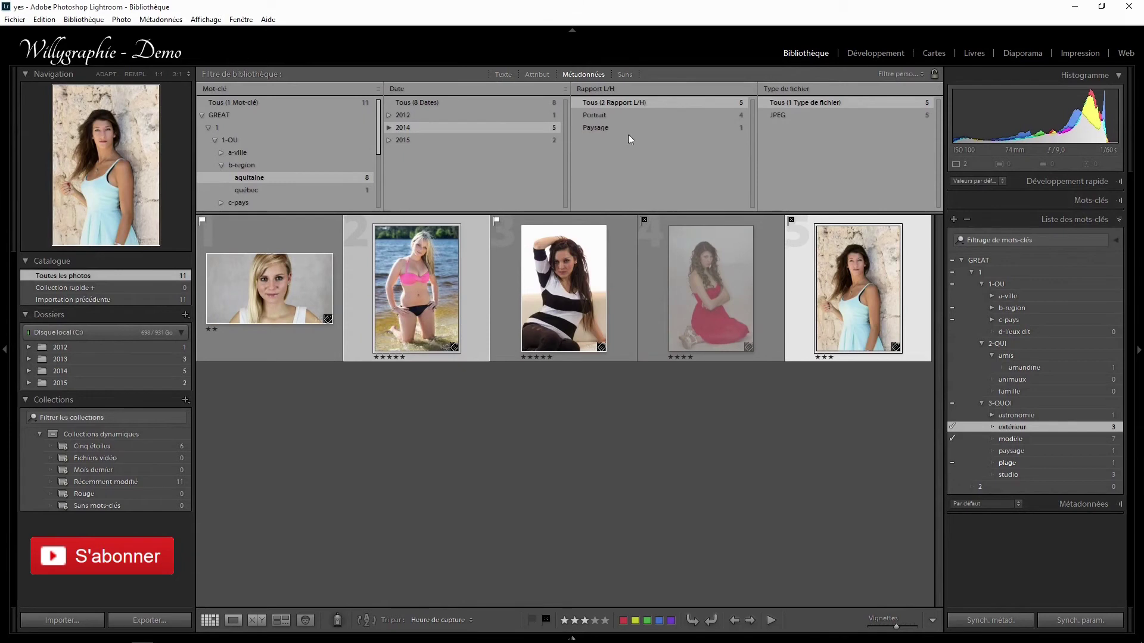
left_click(636, 116)
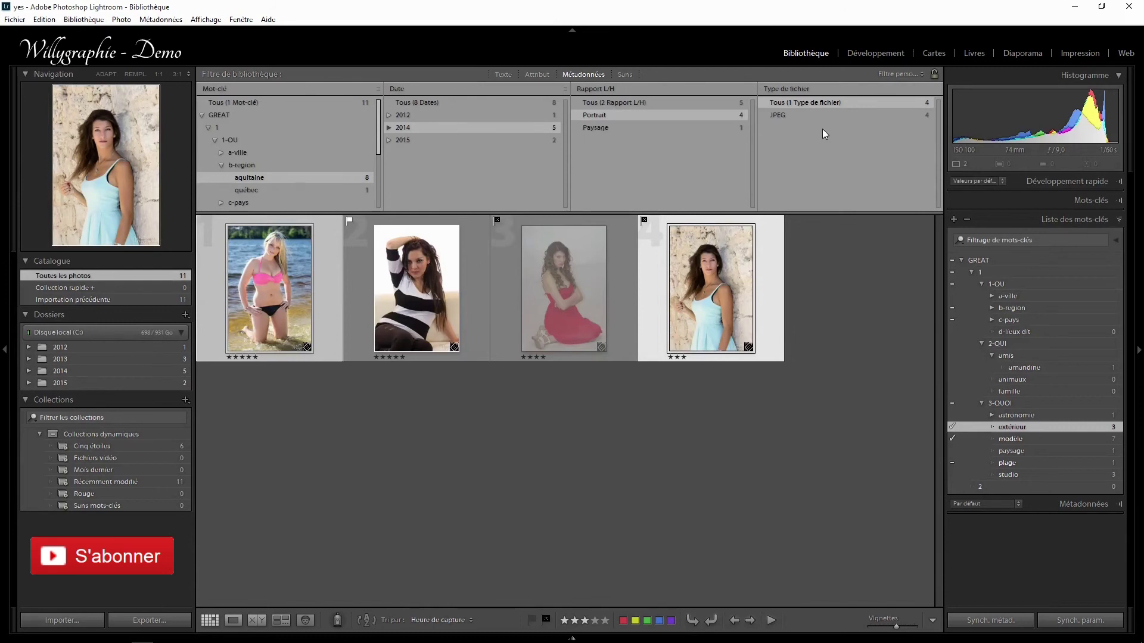
left_click(789, 147)
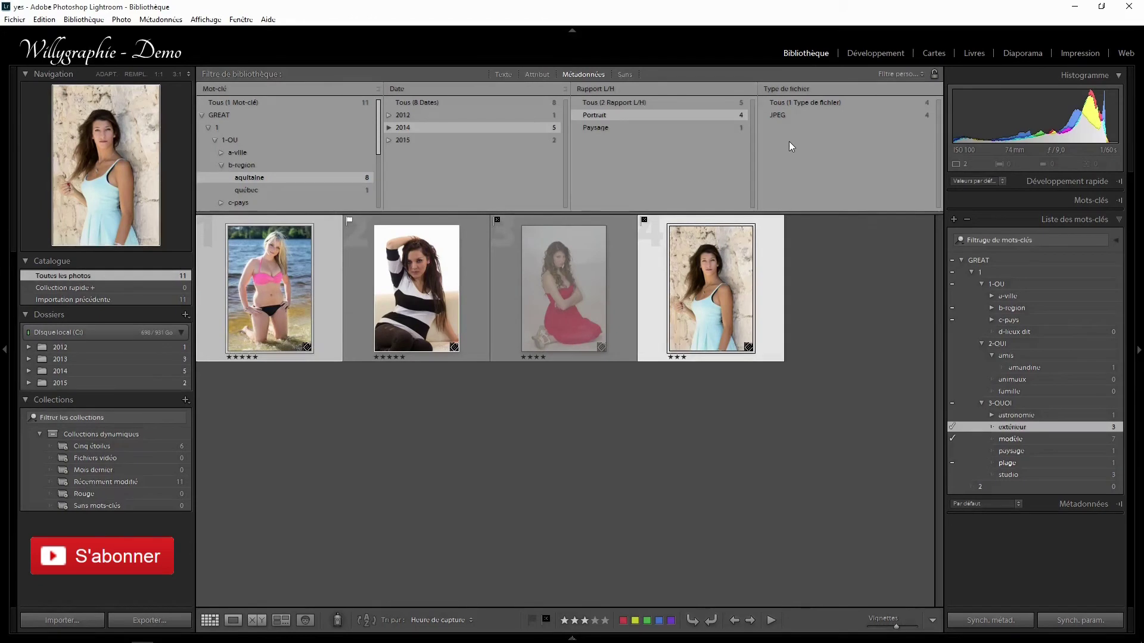
key("ctrl+l")
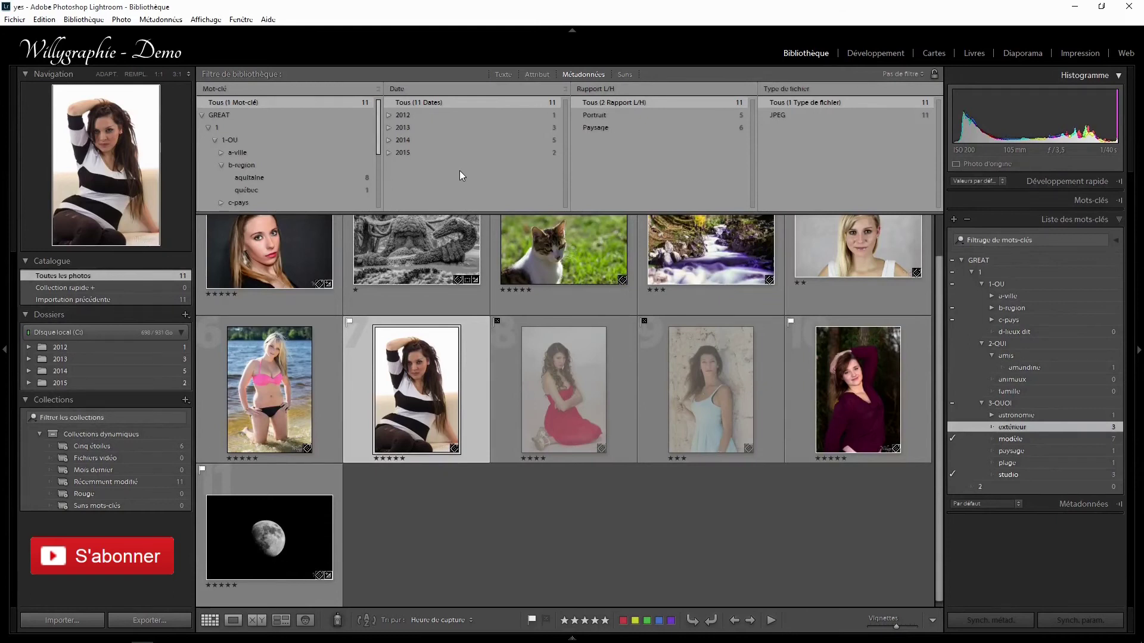
Set the second filter column to Mot-clé and the third to Date
left_click(398, 89)
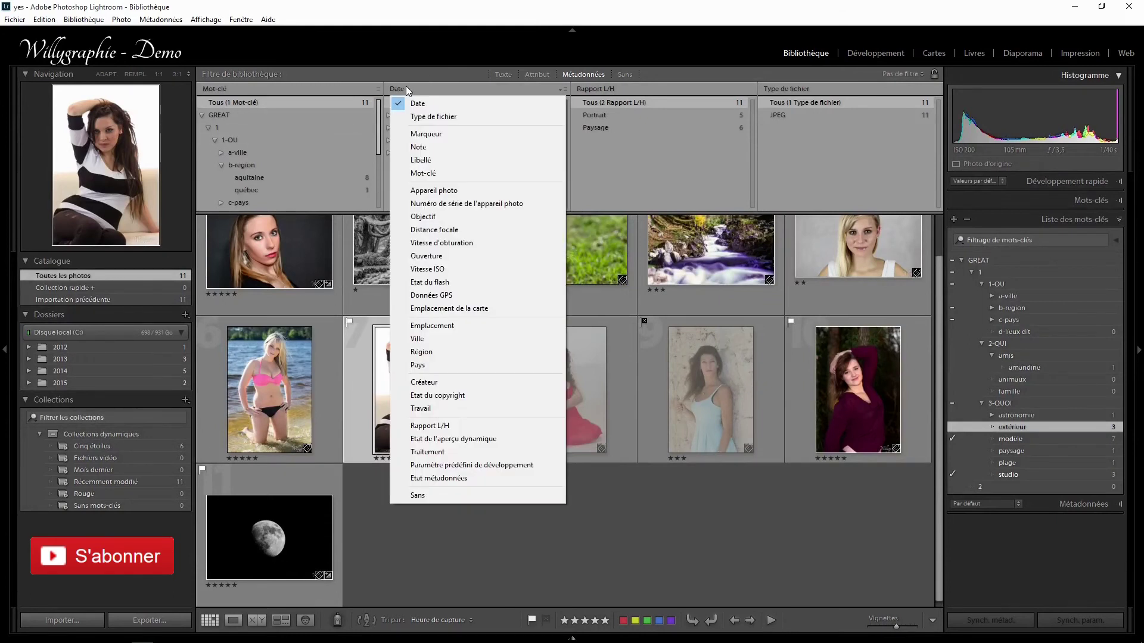
left_click(451, 174)
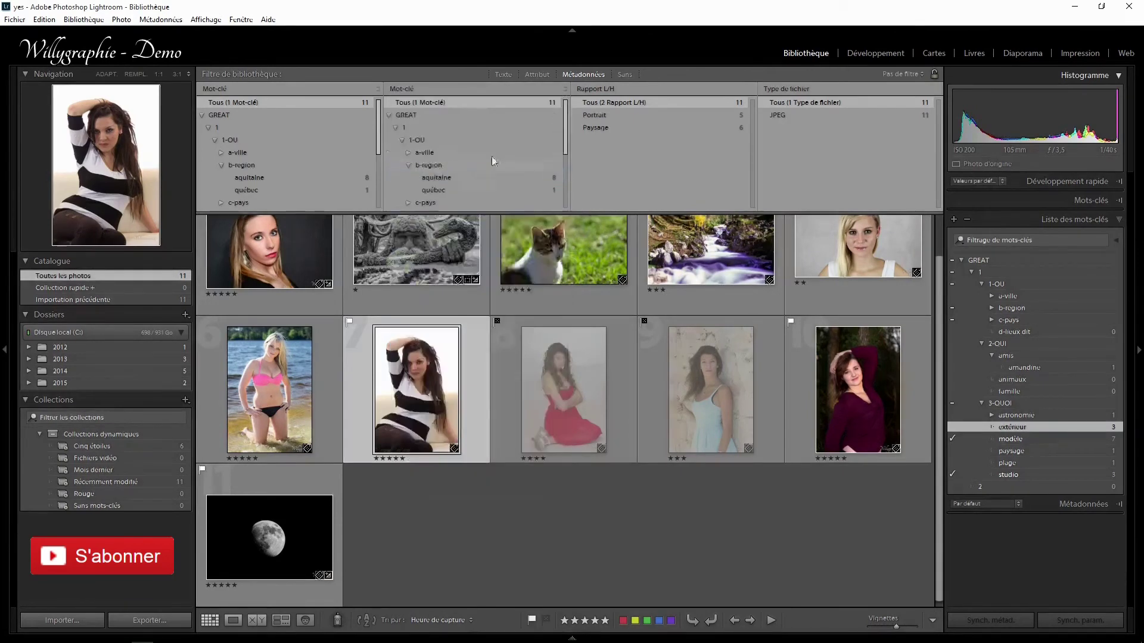
left_click(597, 91)
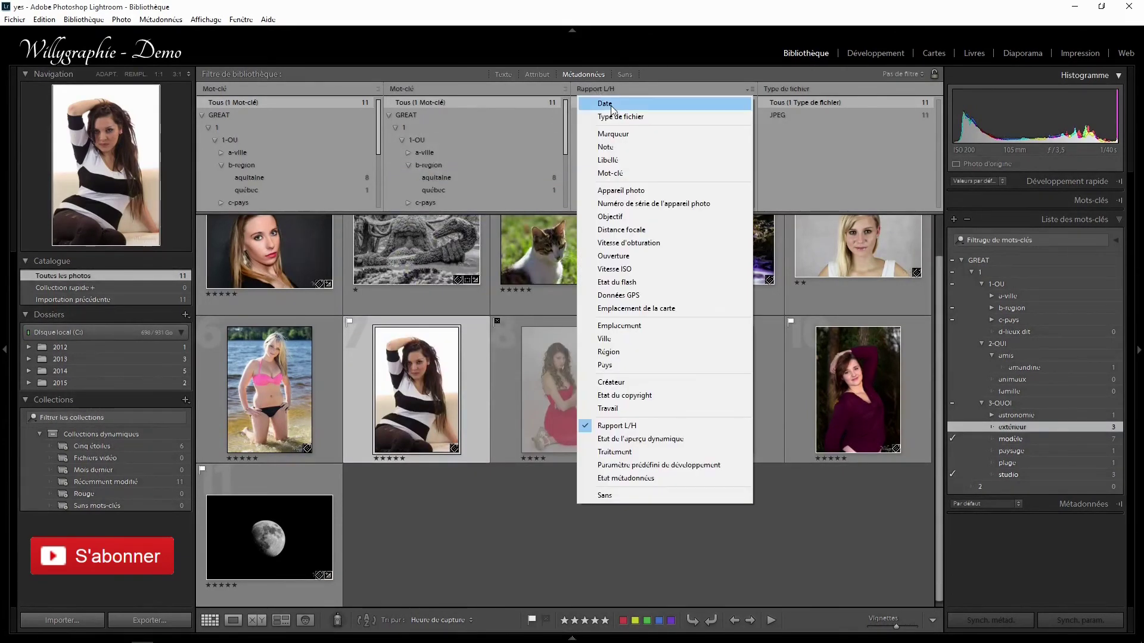
left_click(610, 106)
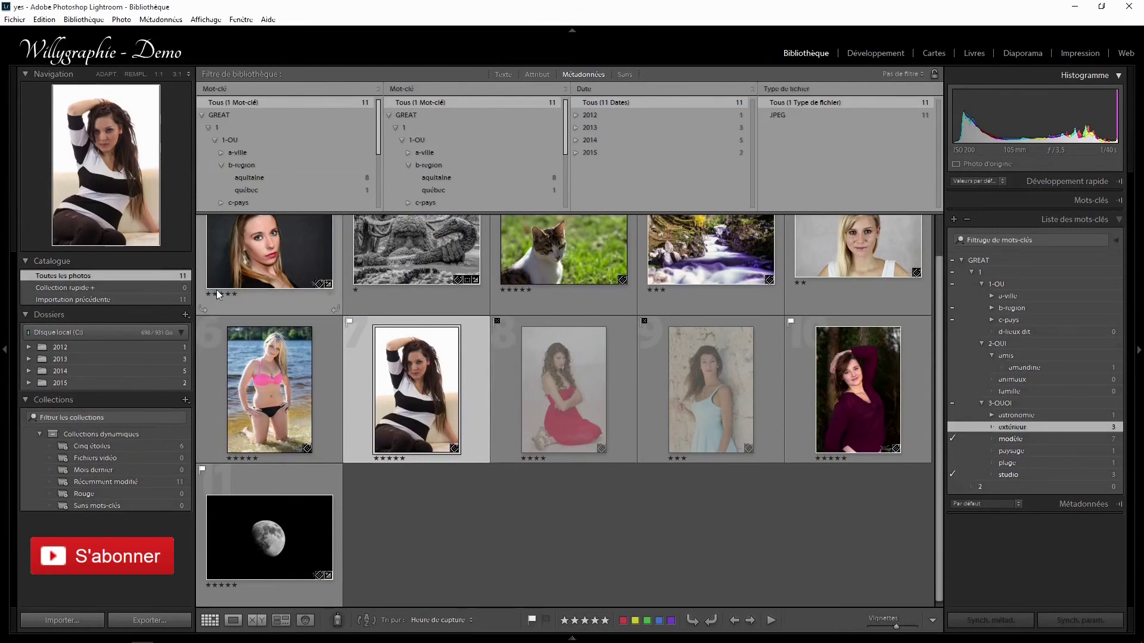
Narrow the grid to aquitaine and studio photos from 2014 in JPEG
left_click(266, 180)
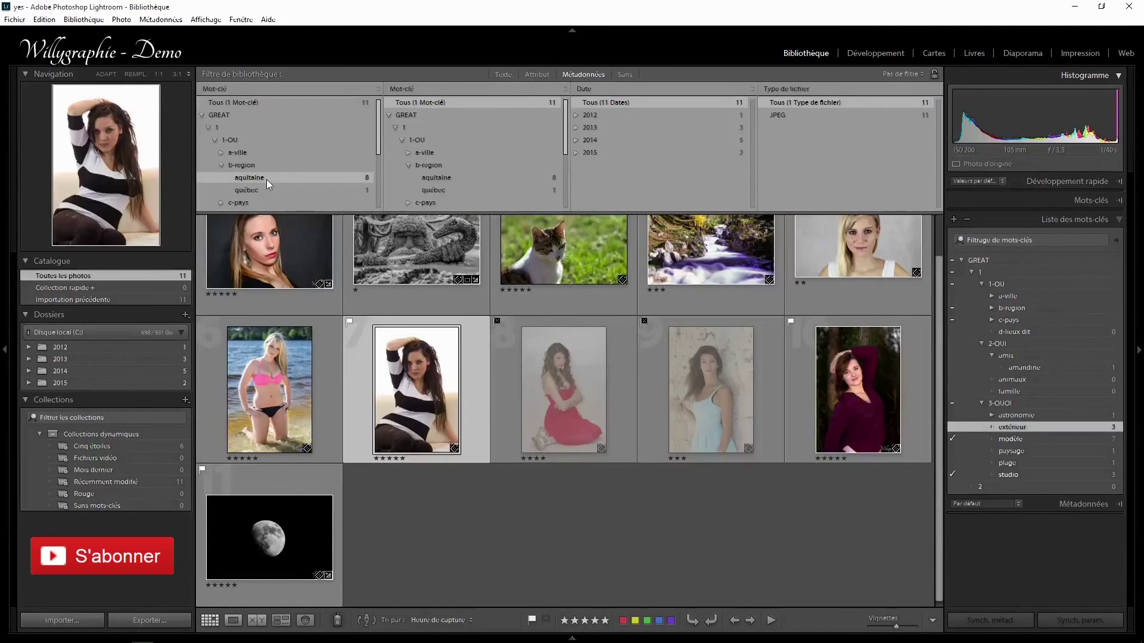
scroll(471, 143, "down", 2)
scroll(500, 153, "down", 1)
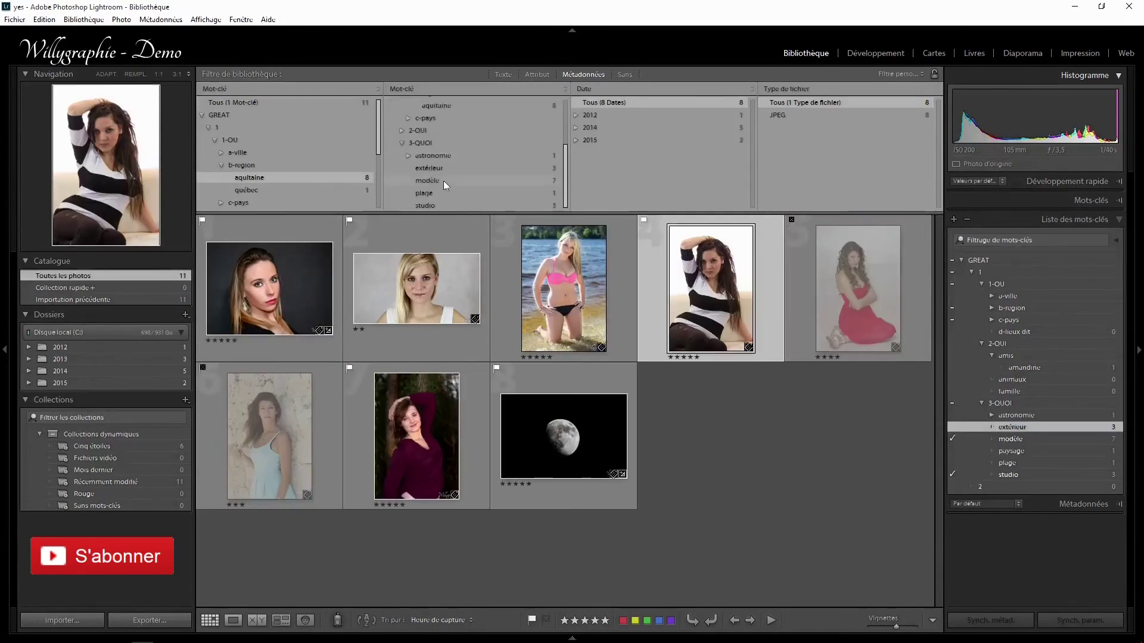
left_click(432, 204)
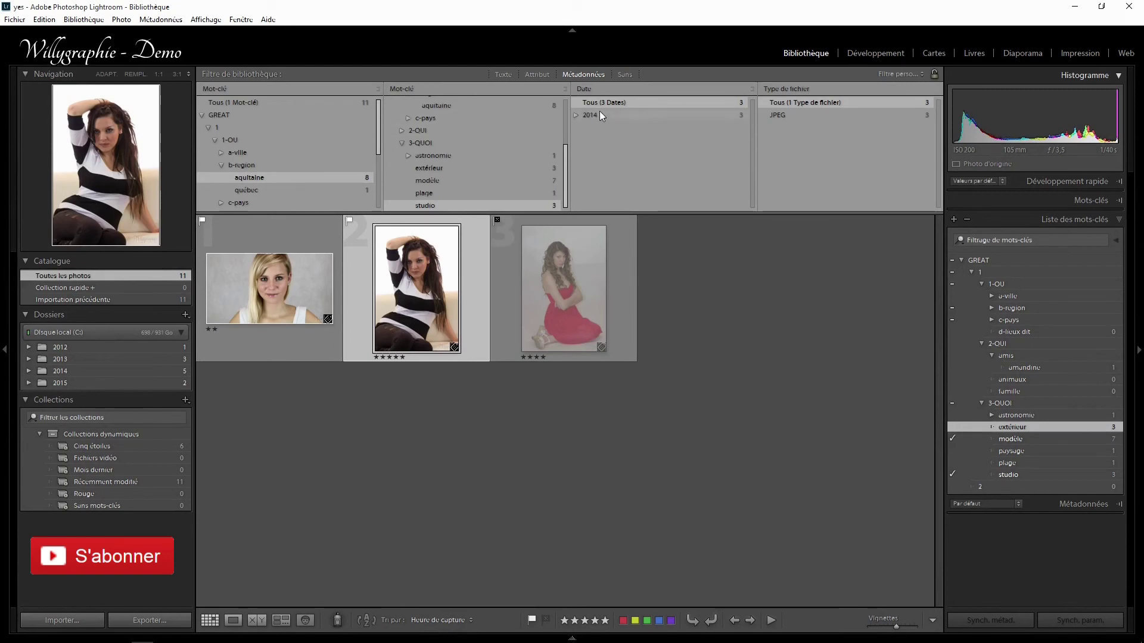
left_click(599, 112)
left_click(789, 116)
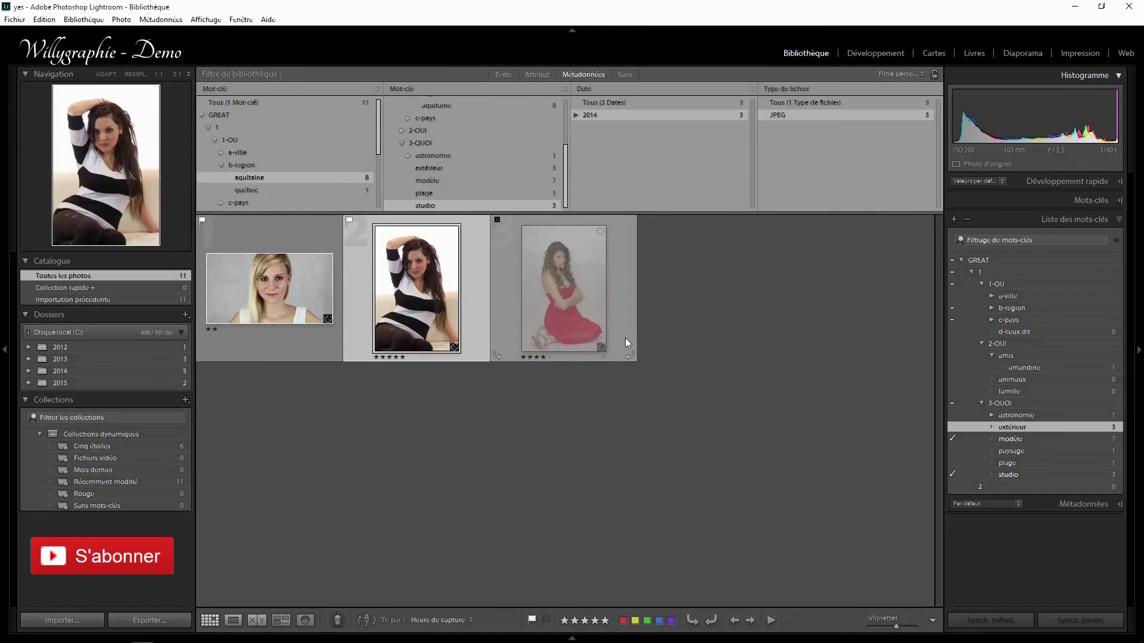
mouse_move(563, 288)
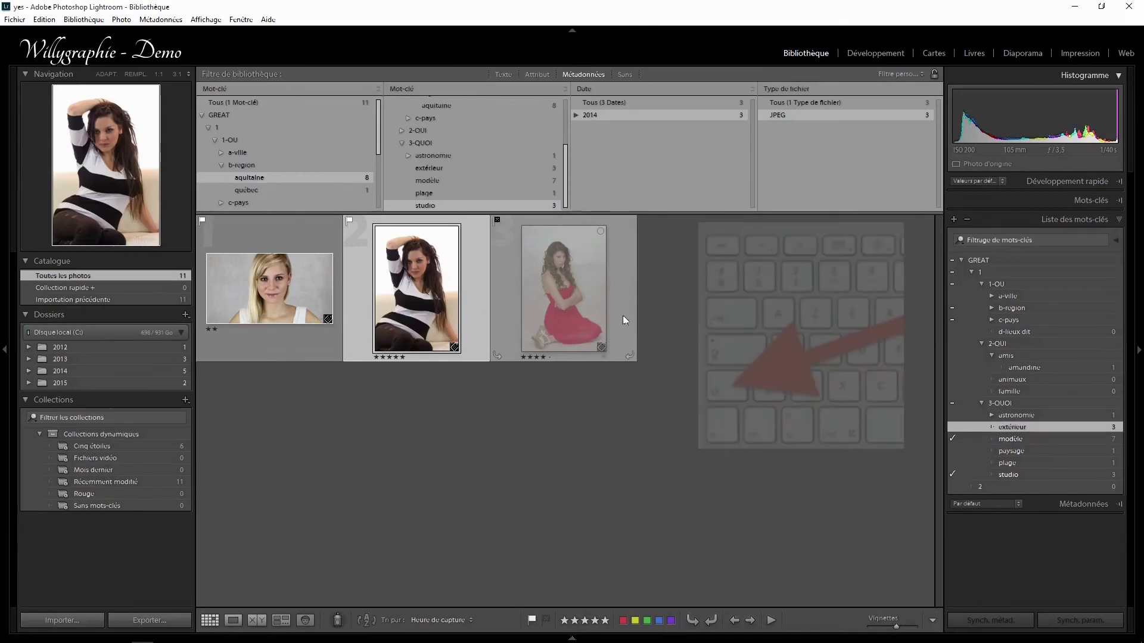
Add Attribut filters above the metadata columns, keeping flagged photos rated four stars or more
left_click(534, 75)
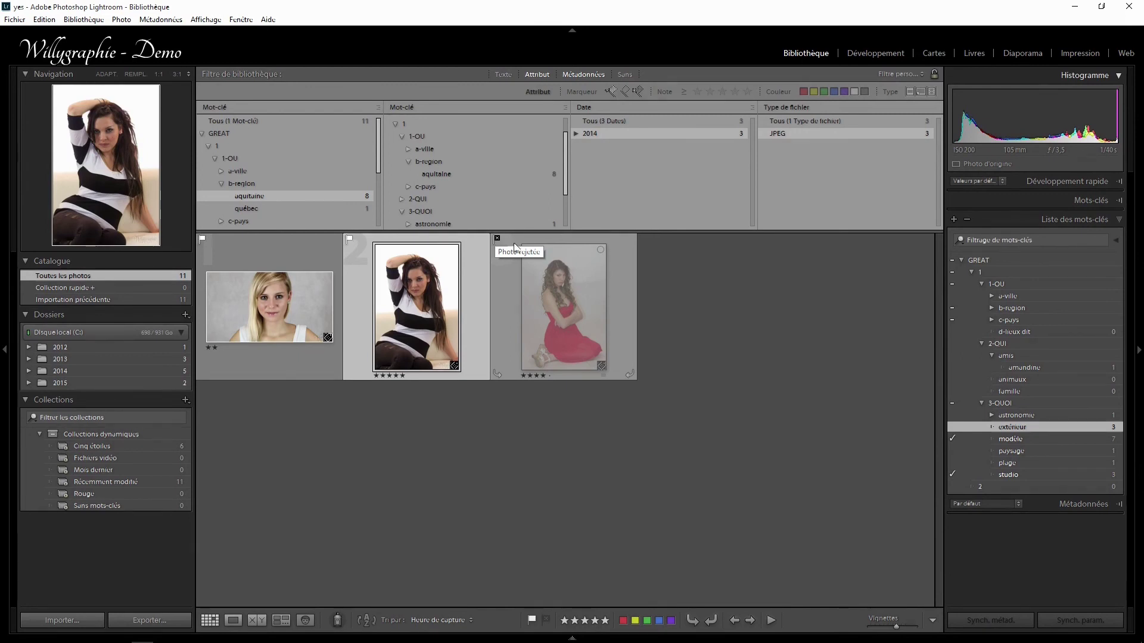
left_click(610, 90)
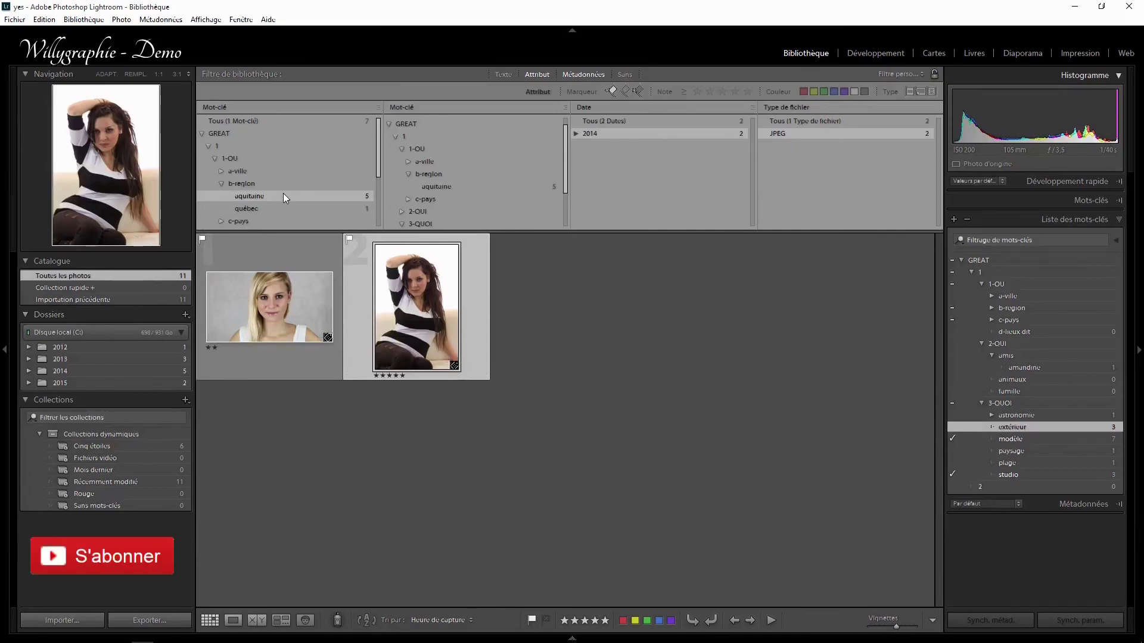
scroll(495, 179, "down", 2)
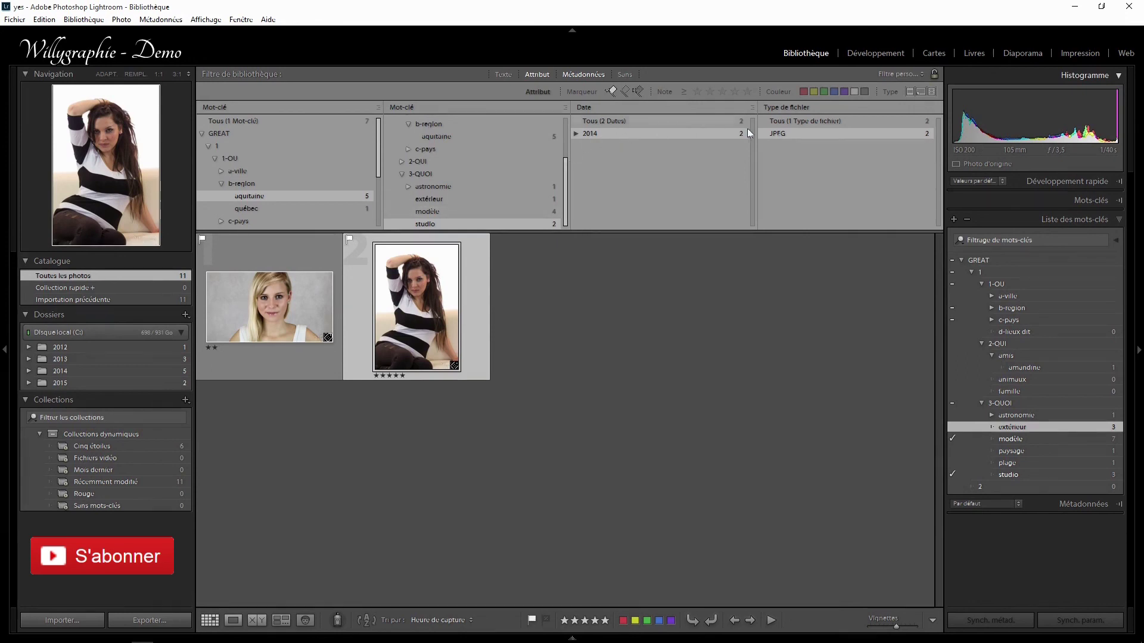
left_click(735, 93)
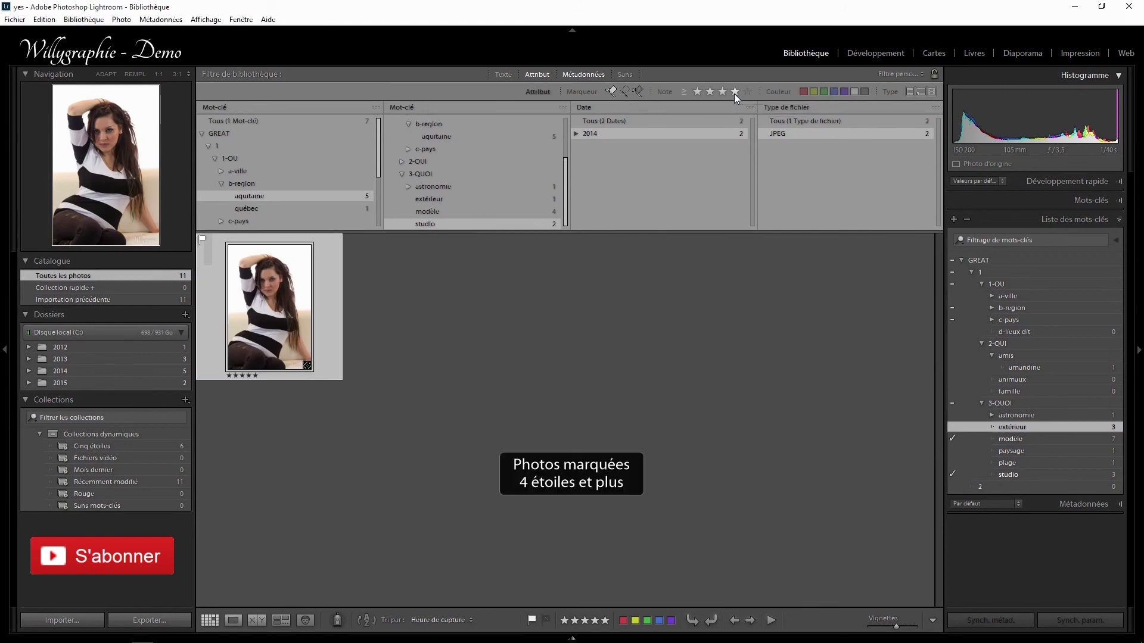